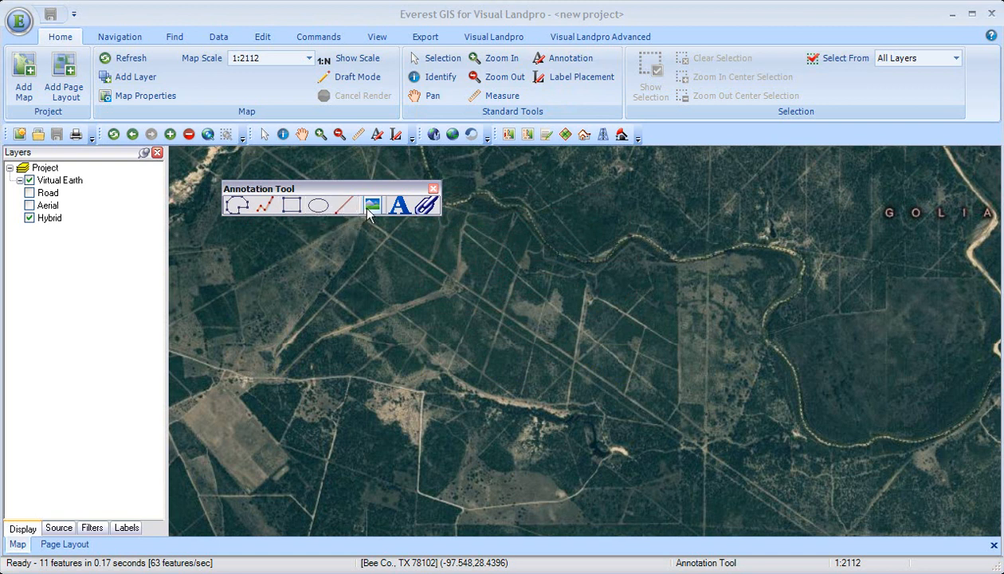
Draw an irregular filled polygon annotation over the land north of the road in the western half of the map.
left_click(427, 211)
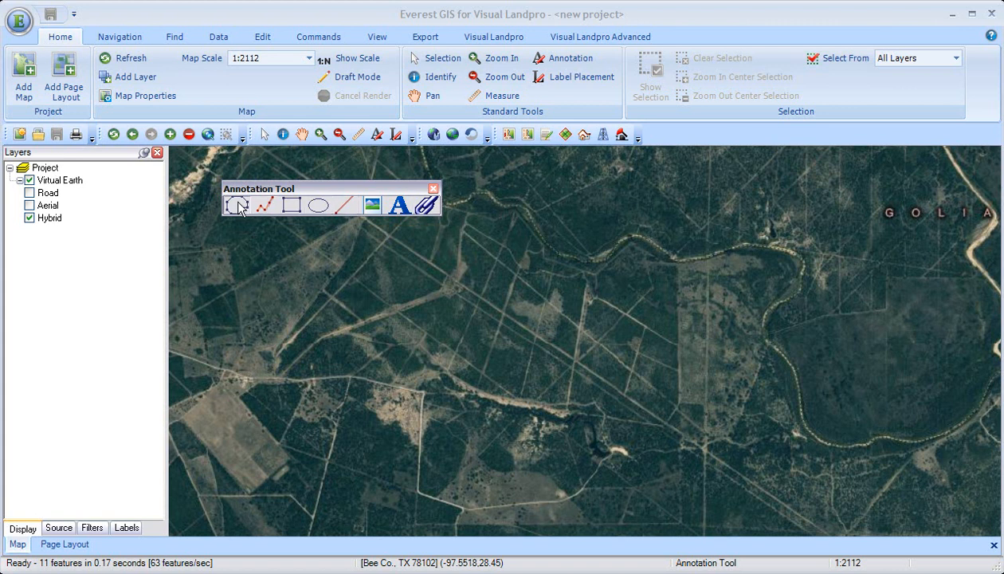
left_click(388, 235)
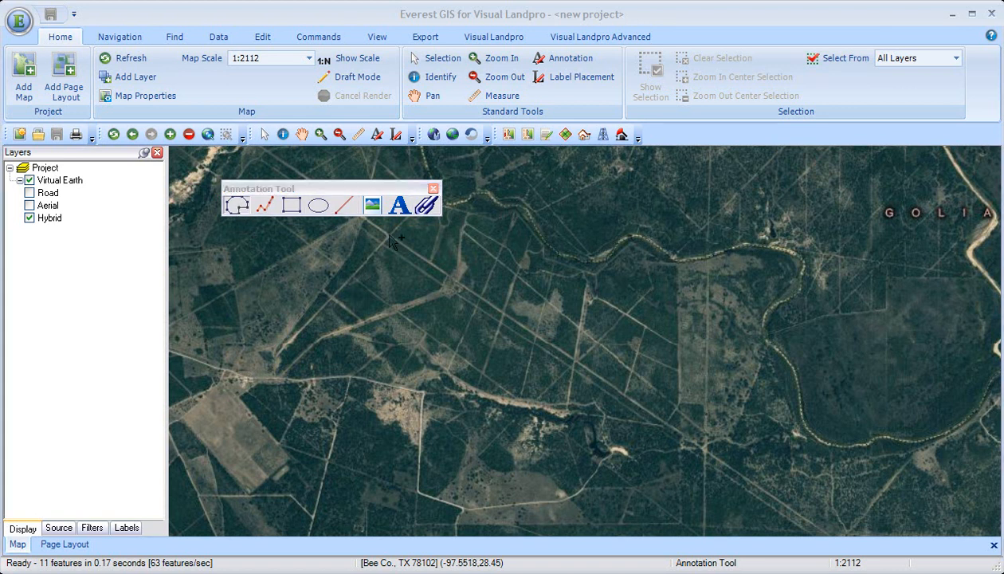
left_click(280, 353)
double_click(322, 373)
left_click_drag(334, 388, 444, 380)
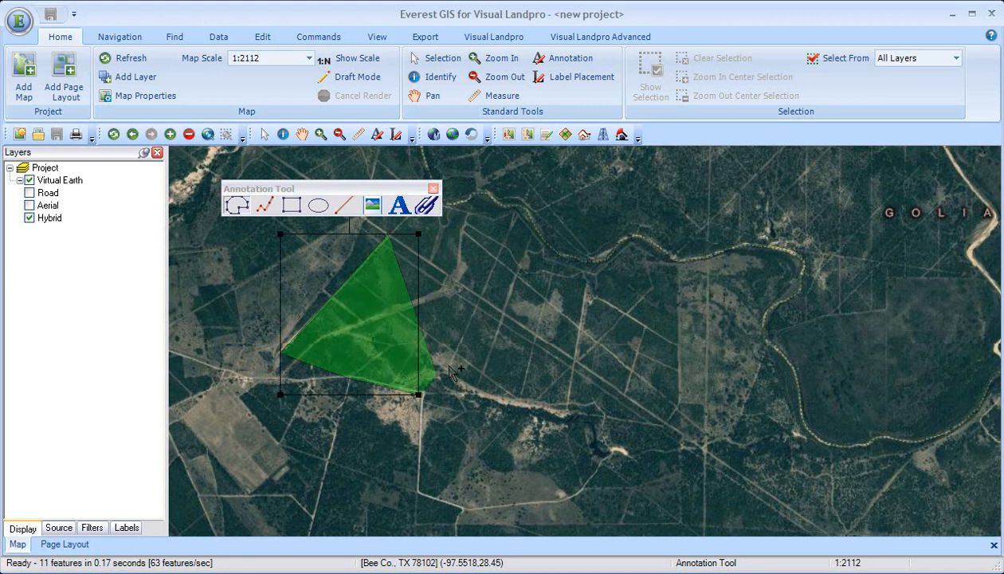
left_click(455, 351)
left_click(425, 336)
left_click(450, 280)
right_click(454, 281)
left_click(470, 284)
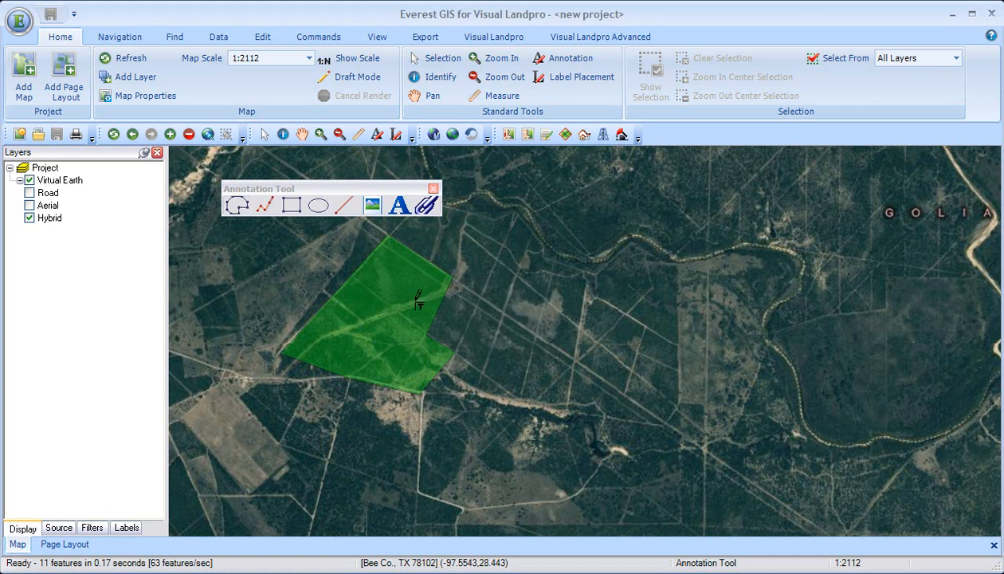
Format the polygon with an orange fill, a yellow border of width 2 and full opacity.
left_click(397, 328)
right_click(397, 329)
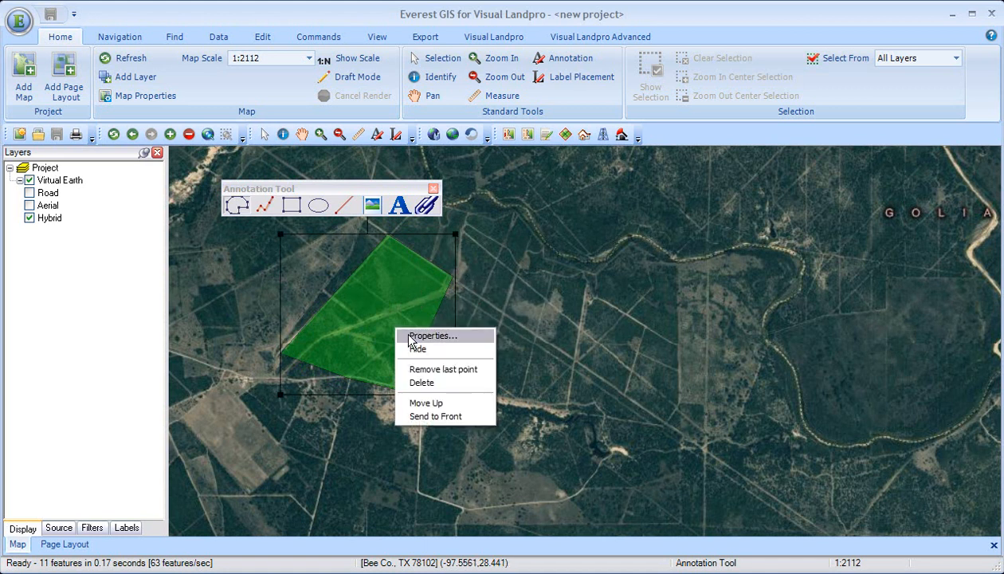
left_click(404, 336)
left_click(155, 101)
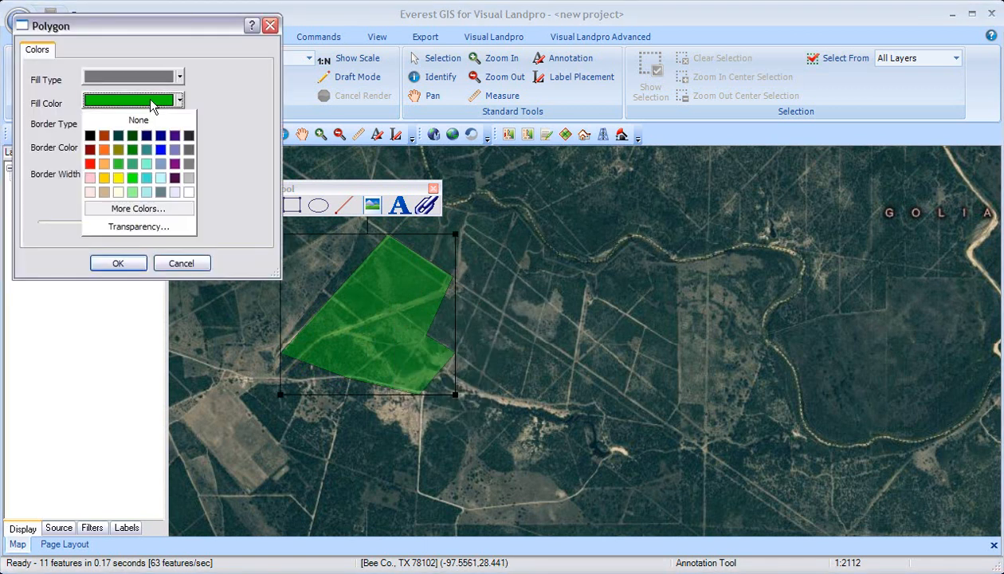
left_click(103, 150)
left_click(151, 146)
left_click(118, 225)
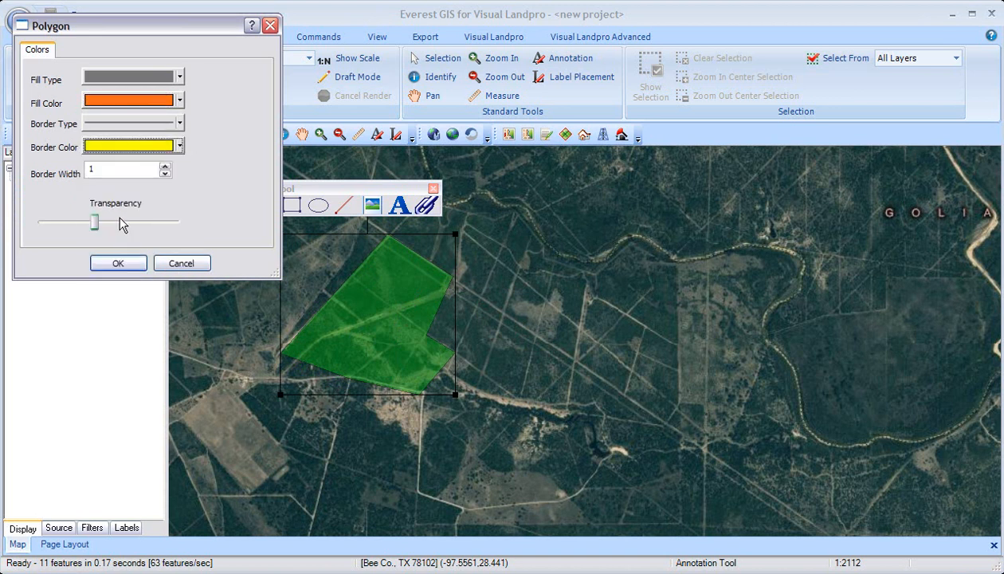
left_click_drag(99, 222, 176, 223)
left_click(165, 166)
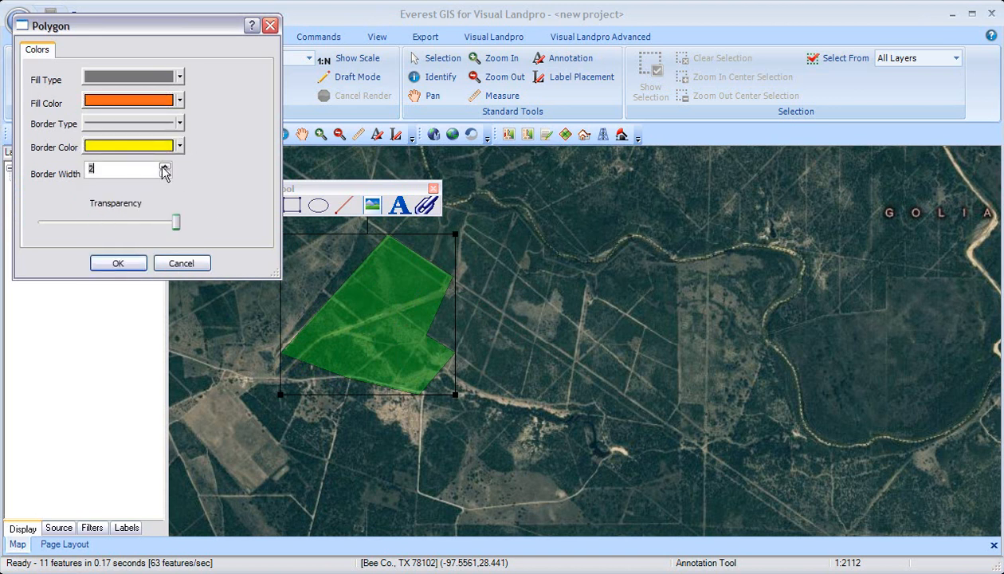
left_click(118, 263)
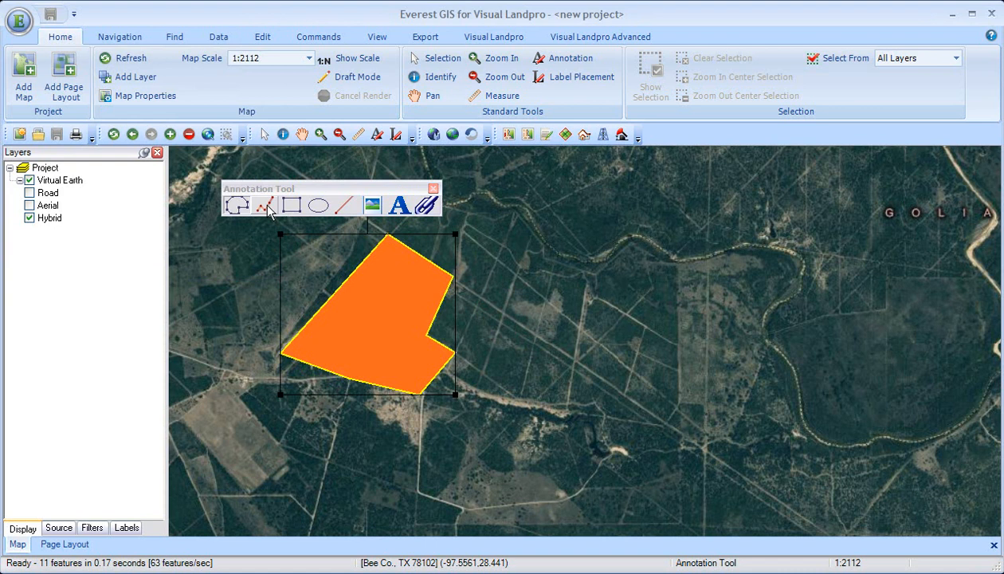
Draw a long, nearly horizontal line annotation northeast of the polygon and give it a blue border of width 2.
left_click(346, 207)
mouse_move(490, 217)
left_mouse_down()
mouse_move(622, 267)
mouse_move(867, 229)
left_mouse_up()
right_click(783, 227)
left_click(792, 230)
left_click(177, 145)
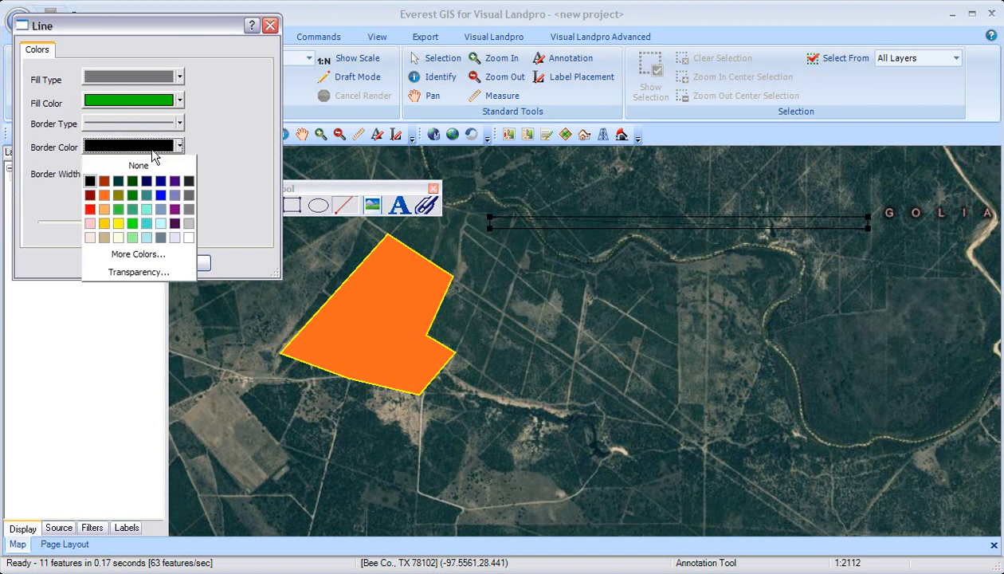
left_click(158, 184)
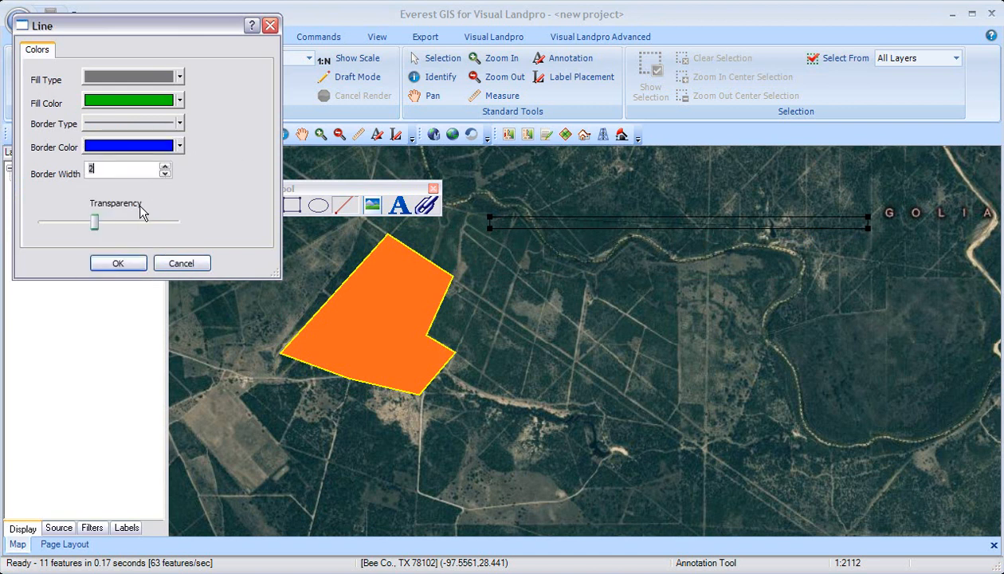
left_click(127, 264)
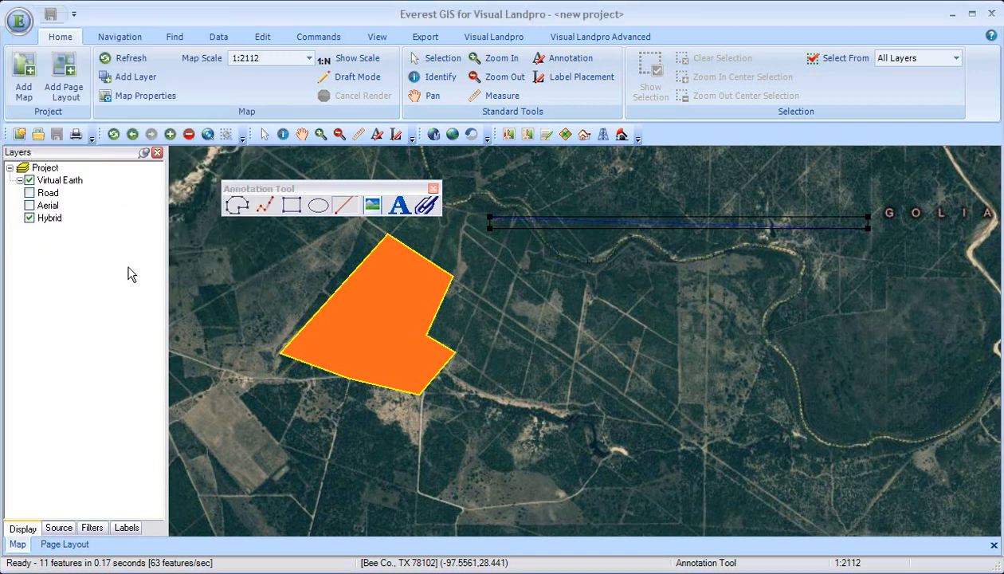
Draw a zigzag polyline annotation with four points just south of the blue line.
left_click(264, 210)
left_click(491, 292)
left_click(572, 237)
left_click(648, 311)
left_click(829, 253)
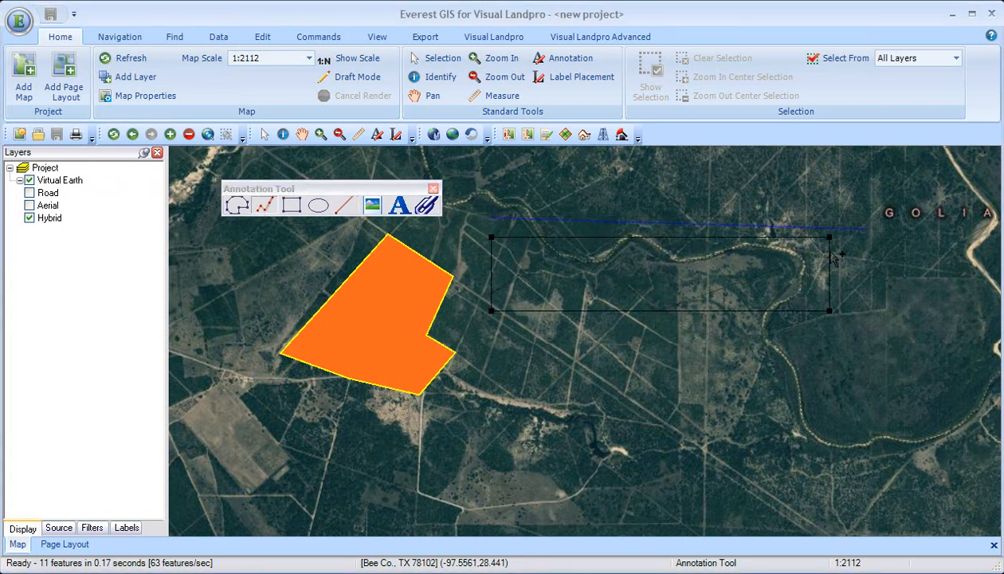
Set the polyline to an orange fill, full opacity and border width 2, and stop annotating at its last point.
right_click(832, 255)
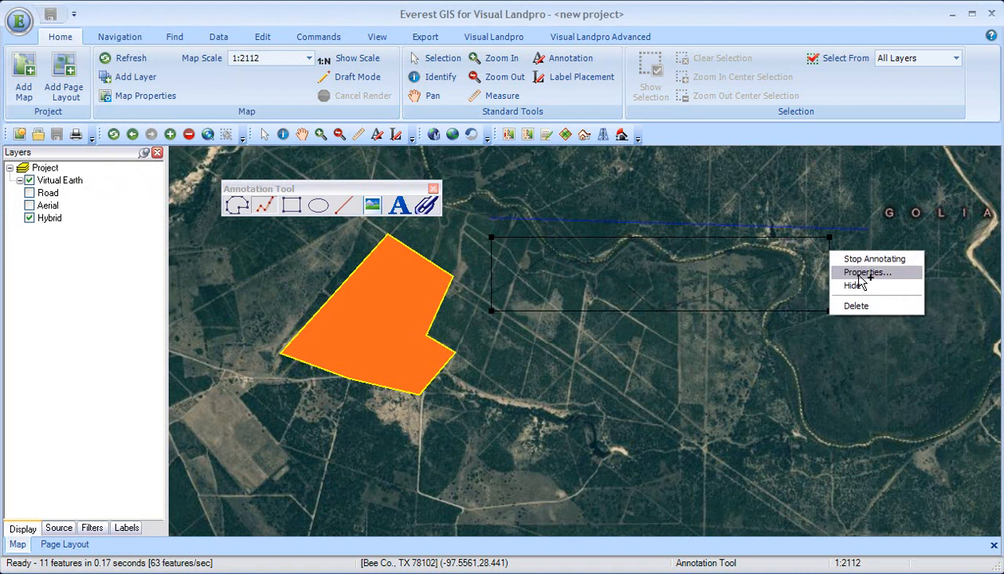
left_click(864, 271)
left_click(163, 101)
left_click(104, 149)
left_click_drag(98, 222, 176, 222)
left_click(161, 168)
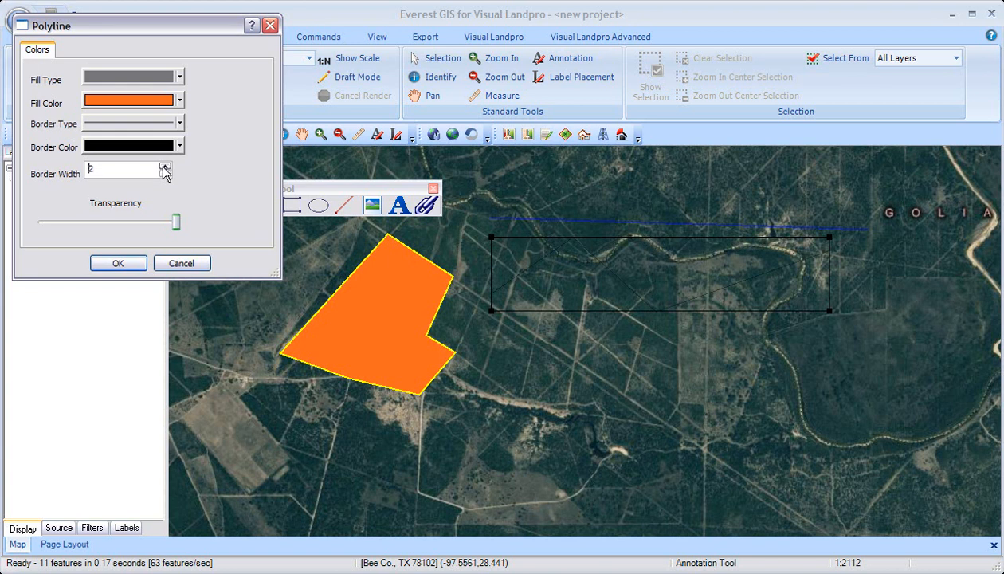
left_click(119, 264)
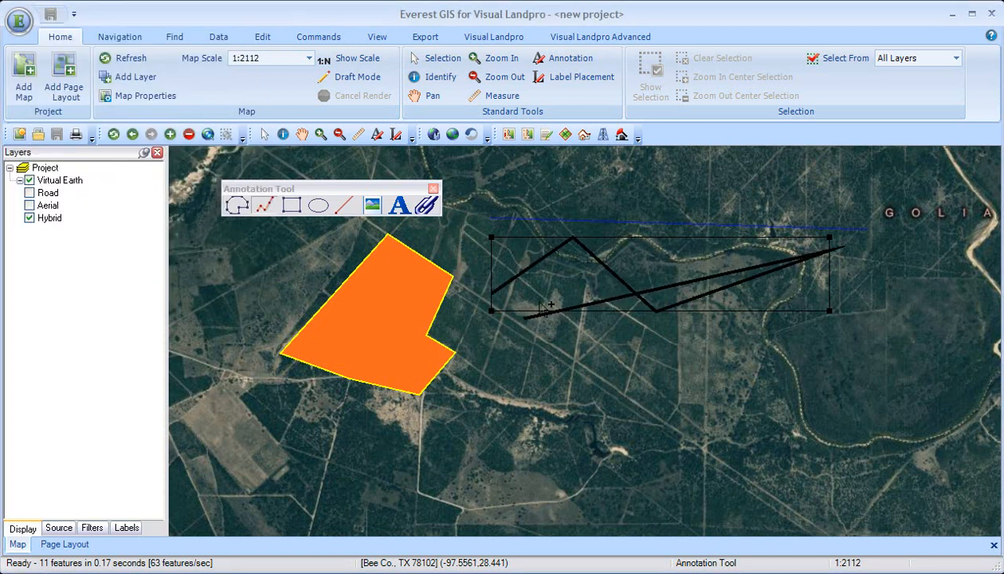
right_click(541, 297)
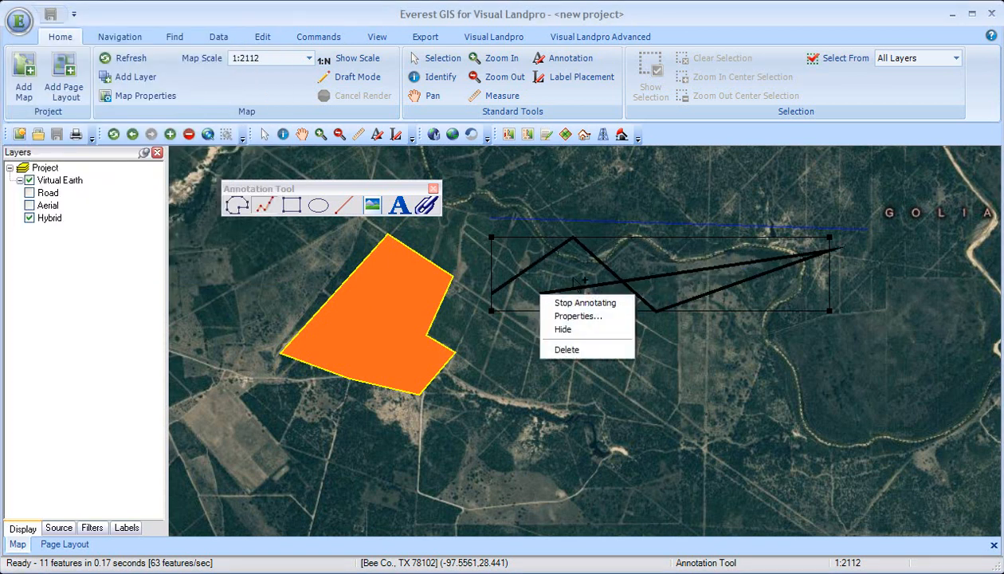
left_click(579, 303)
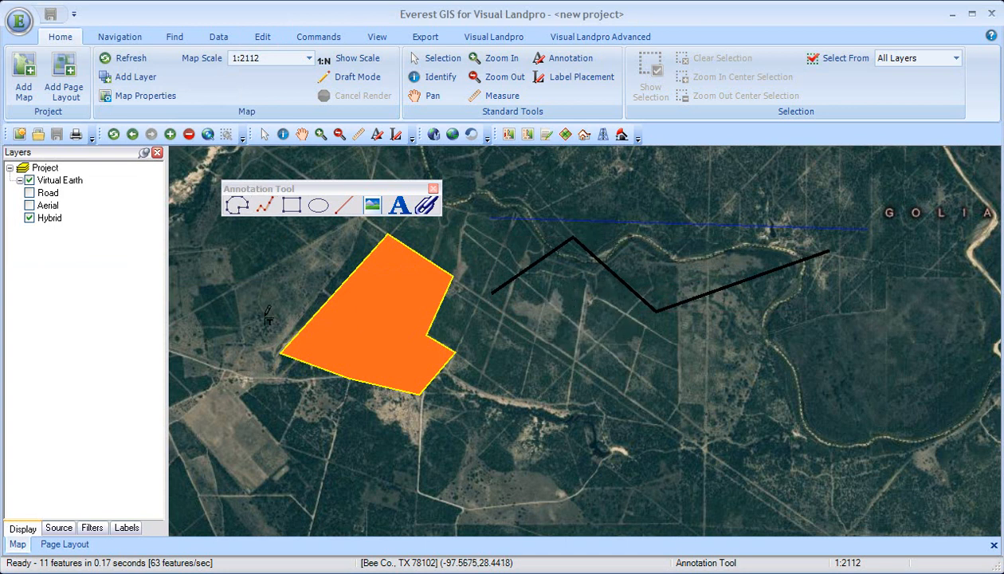
Draw a rectangle annotation south of the polyline and adjust its size, rotation and position.
left_click(291, 206)
left_click_drag(528, 309, 754, 456)
left_click_drag(528, 309, 634, 349)
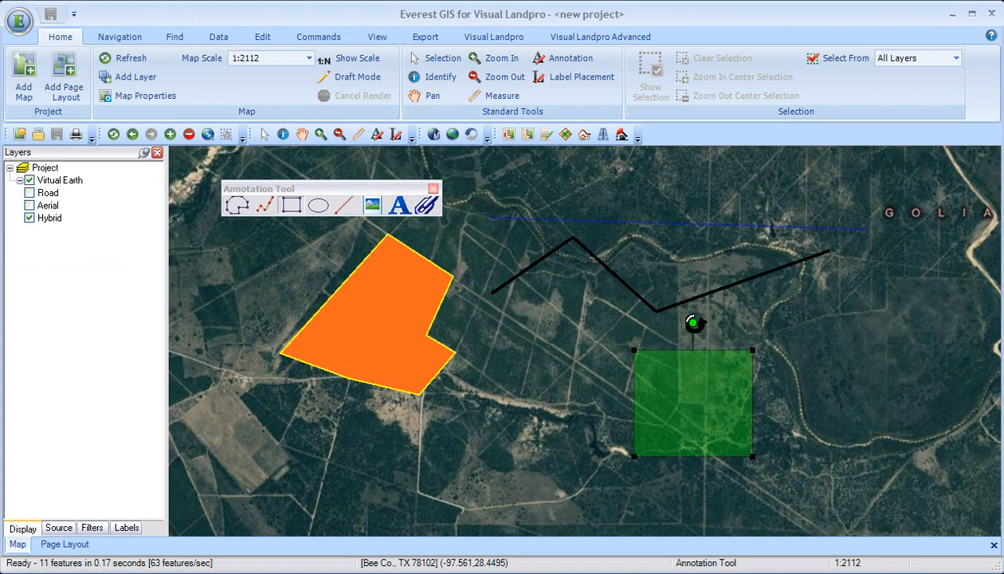
left_click_drag(694, 323, 712, 410)
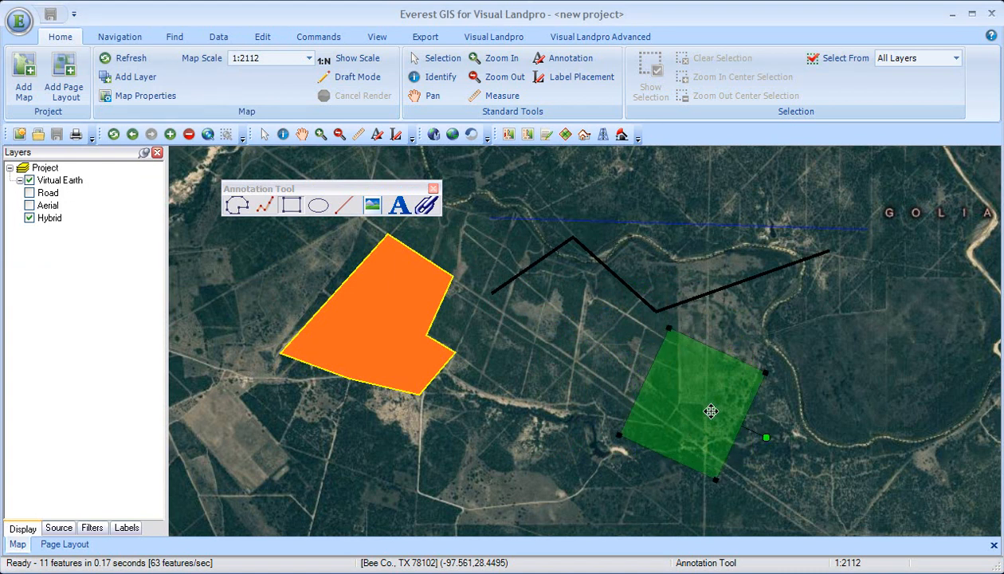
left_click_drag(697, 401, 642, 368)
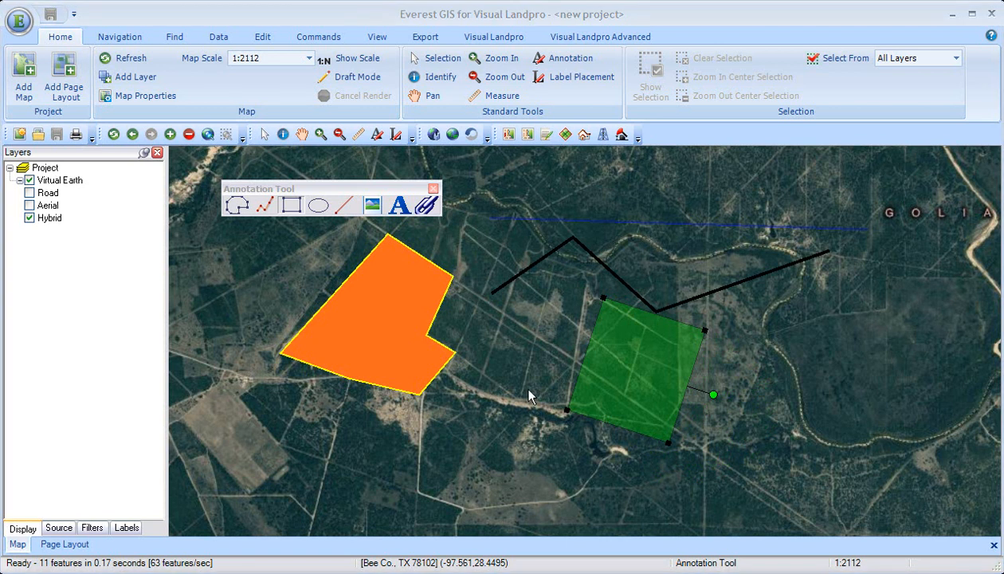
Delete the rectangle, polyline, line and polygon annotations from the map.
right_click(631, 338)
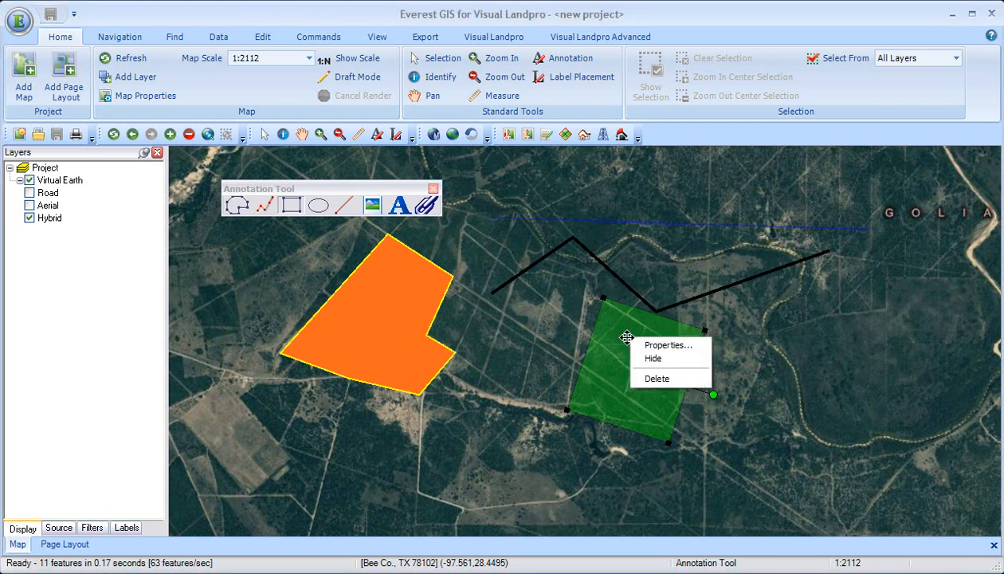
left_click(652, 377)
left_click(643, 306)
right_click(643, 306)
left_click(669, 344)
left_click(647, 227)
right_click(647, 228)
left_click(671, 265)
left_click(404, 280)
right_click(404, 281)
left_click(430, 333)
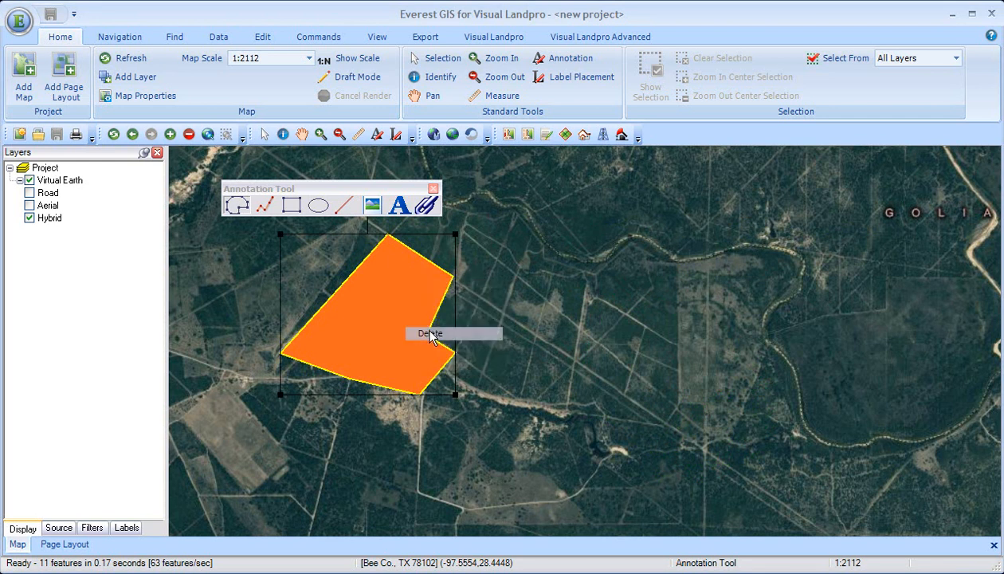
Place an image annotation in the middle of the map, using AAPL-METRO.tif from the Desktop at full opacity.
left_click(373, 208)
left_click_drag(400, 273, 591, 429)
right_click(475, 332)
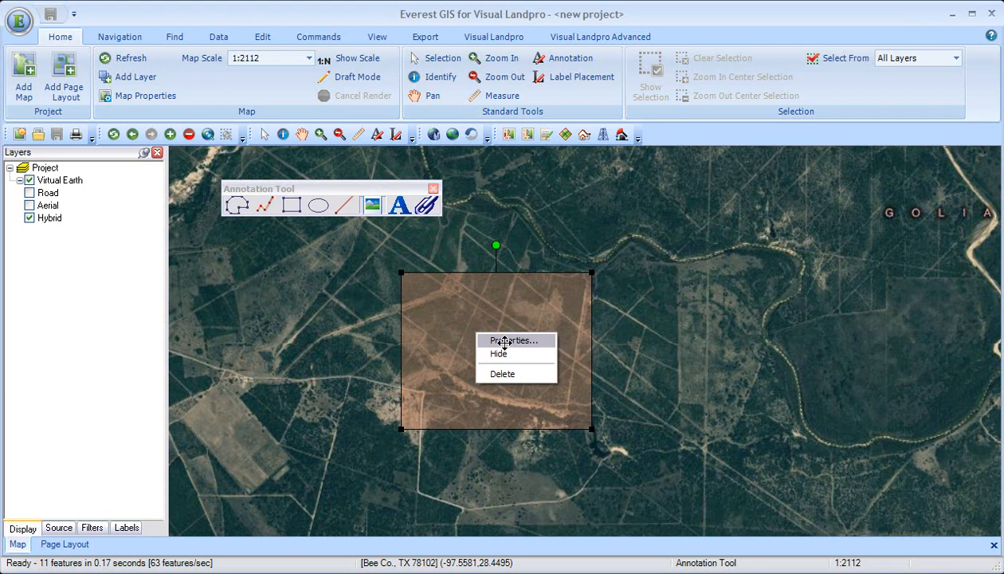
left_click(504, 341)
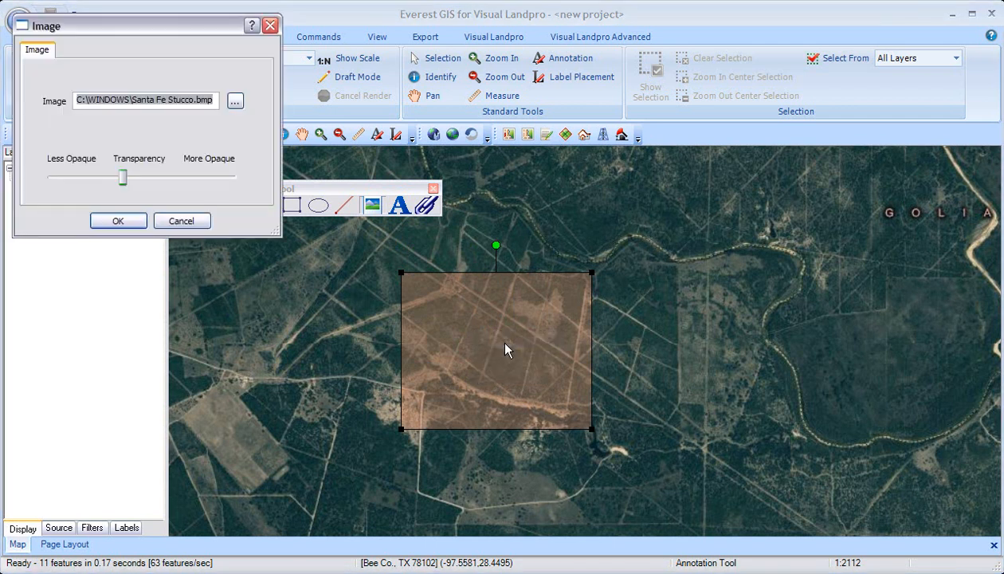
left_click(235, 101)
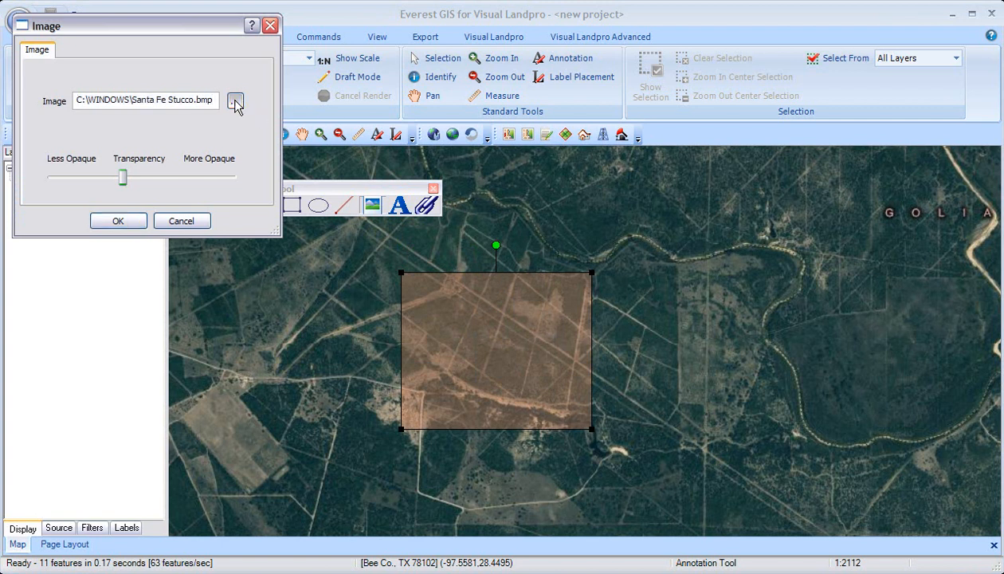
left_click(452, 182)
left_click(452, 182)
left_click(453, 183)
left_click_drag(285, 299, 512, 302)
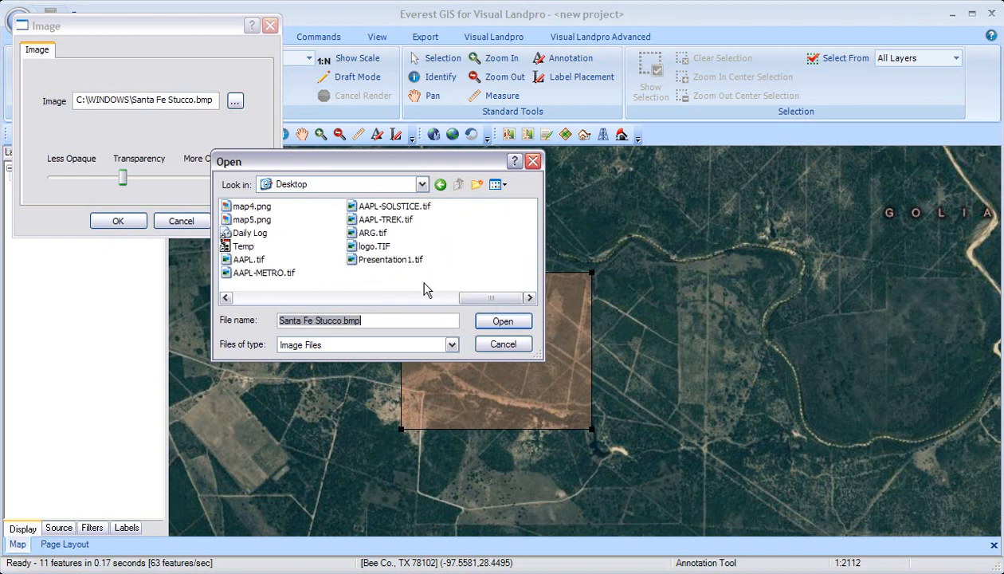
double_click(267, 273)
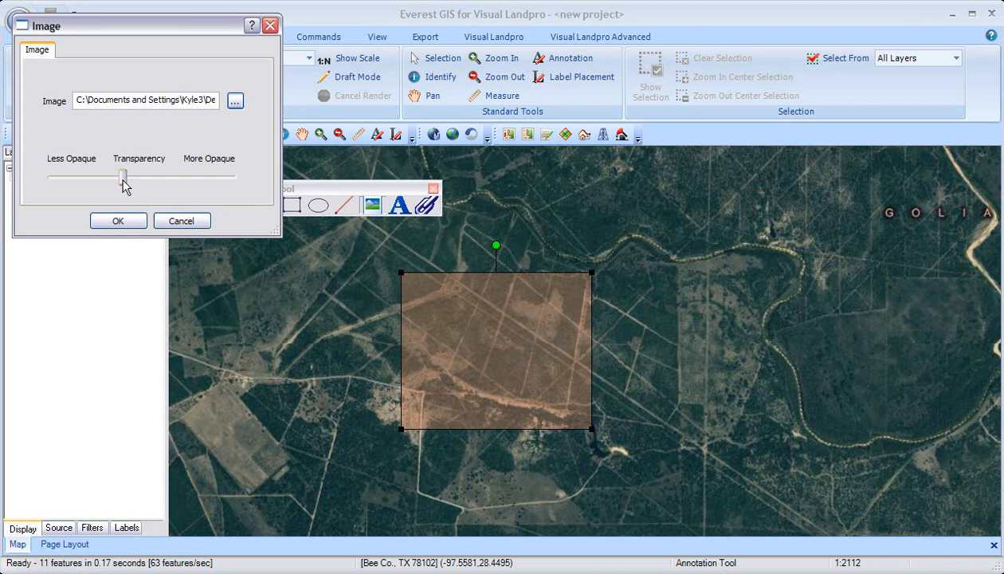
left_click(118, 221)
Move the image annotation to the map's eastern edge and stretch it into a tall portrait format.
mouse_move(537, 384)
left_mouse_down()
mouse_move(787, 346)
mouse_move(864, 292)
left_mouse_up()
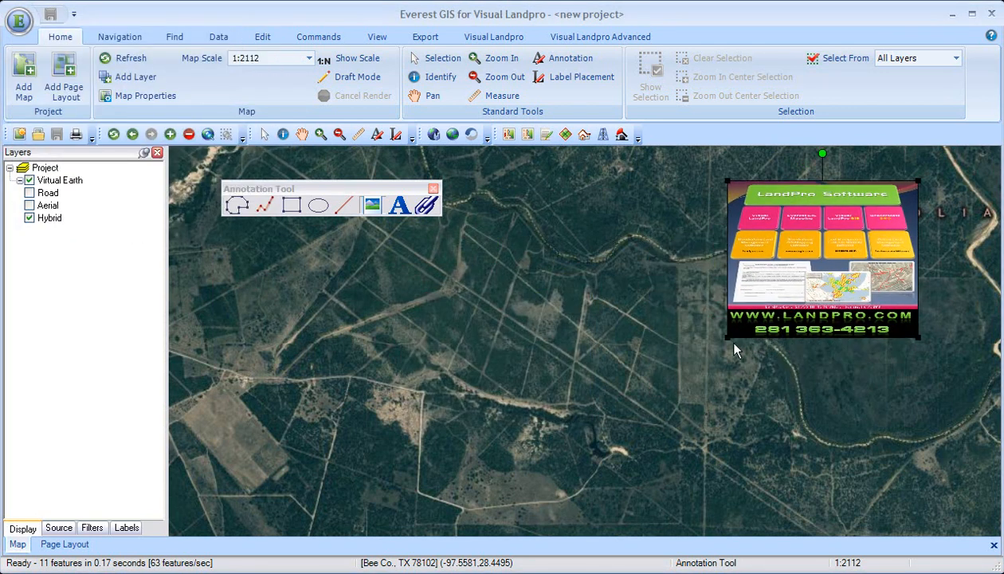
mouse_move(728, 337)
left_mouse_down()
mouse_move(779, 442)
mouse_move(773, 477)
mouse_move(721, 495)
left_mouse_up()
left_click_drag(767, 383, 827, 376)
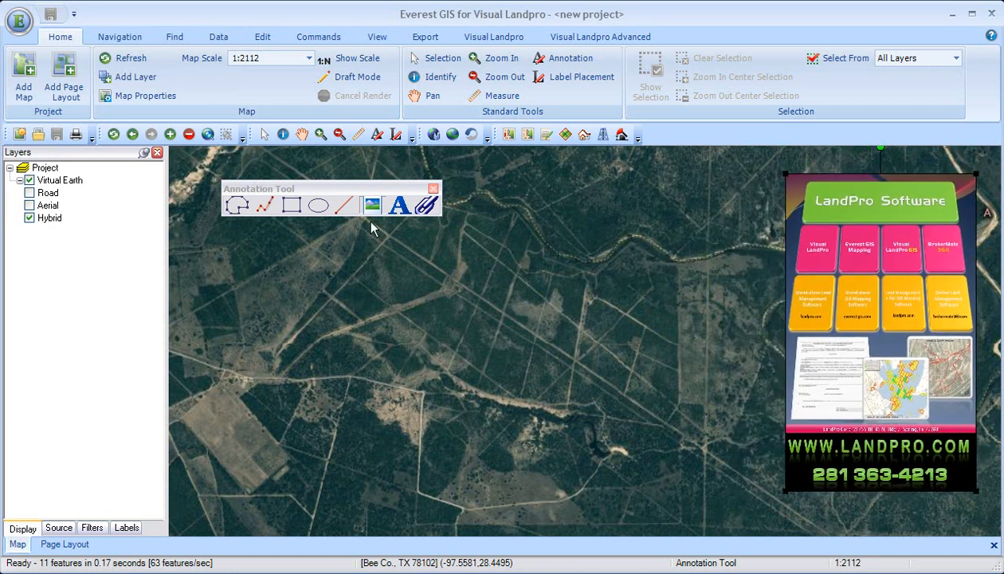
Place a file link annotation just west of the image and link it to broker_import.xls from the Desktop.
left_click(422, 208)
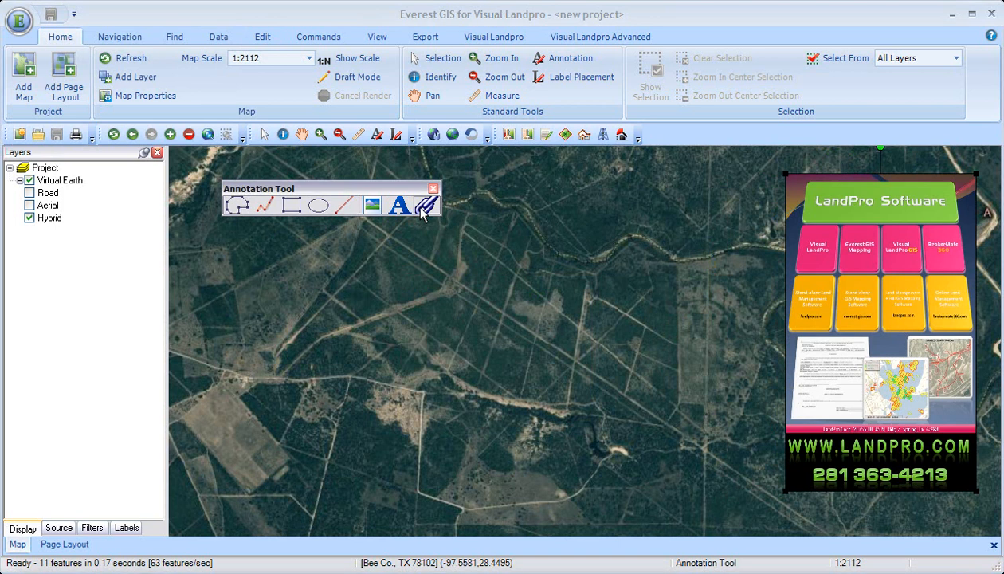
right_click(716, 219)
left_click(741, 228)
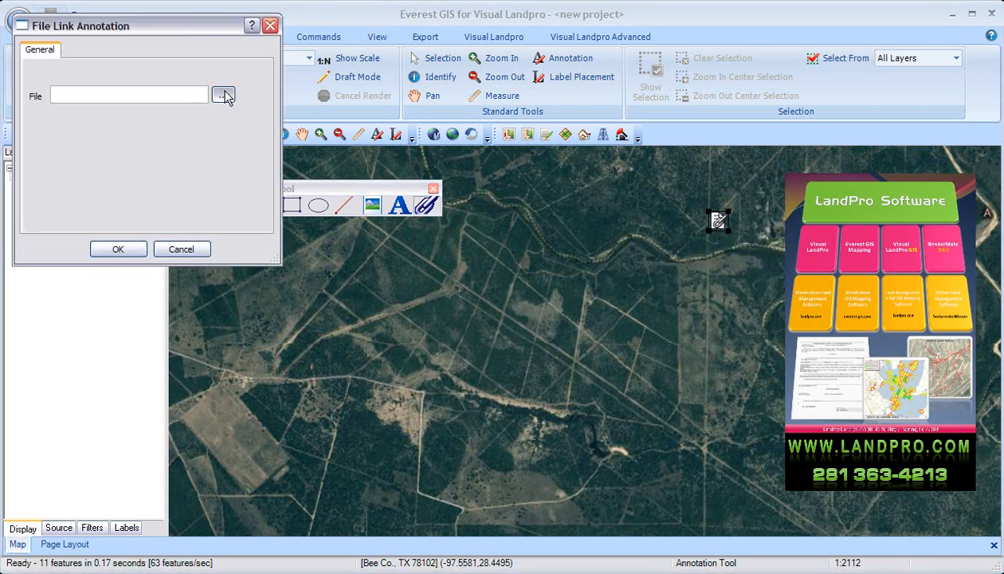
left_click(223, 95)
left_click(530, 297)
left_click(530, 297)
left_click(530, 297)
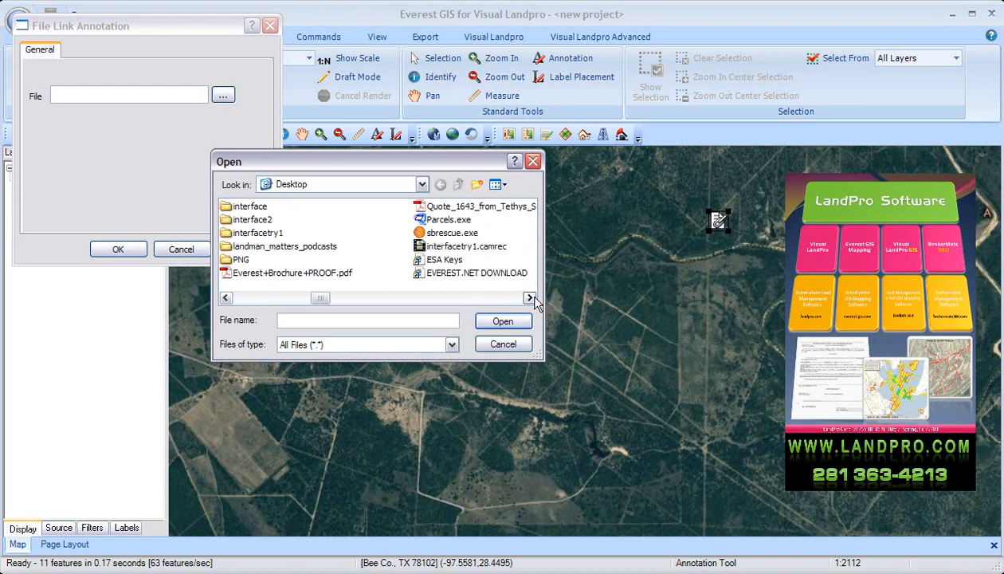
left_click(530, 297)
left_click(530, 297)
left_click(530, 298)
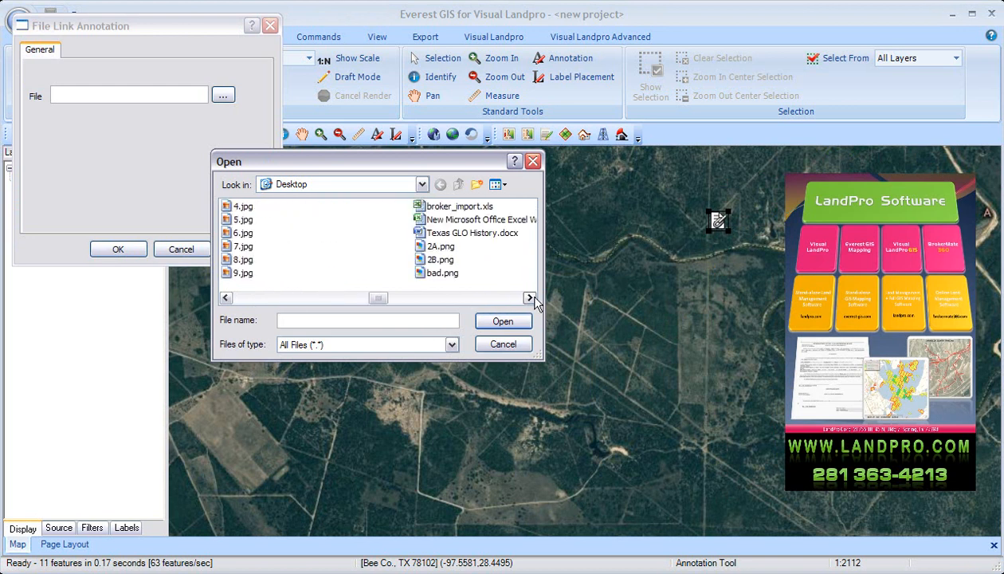
left_click(461, 207)
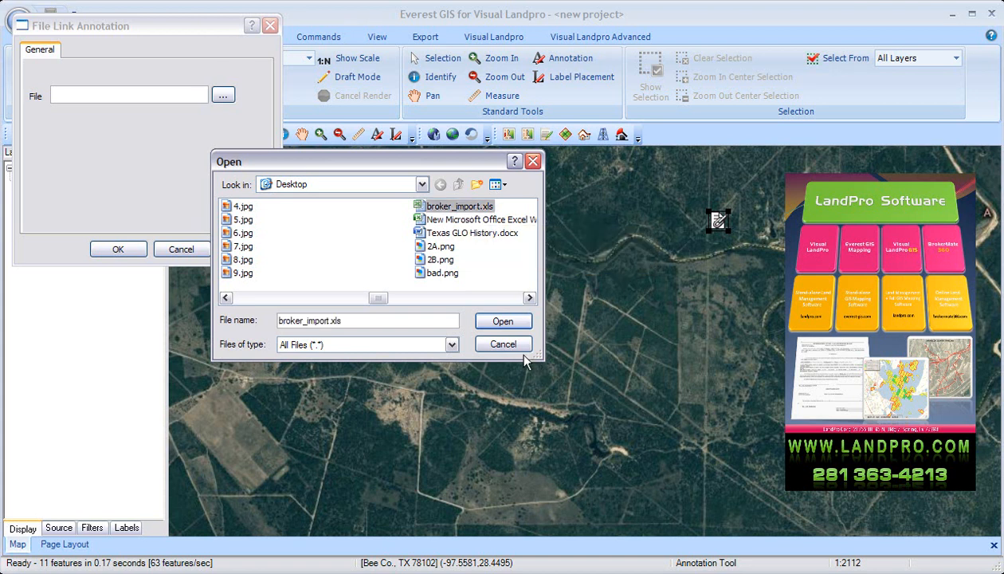
left_click(502, 321)
left_click(120, 248)
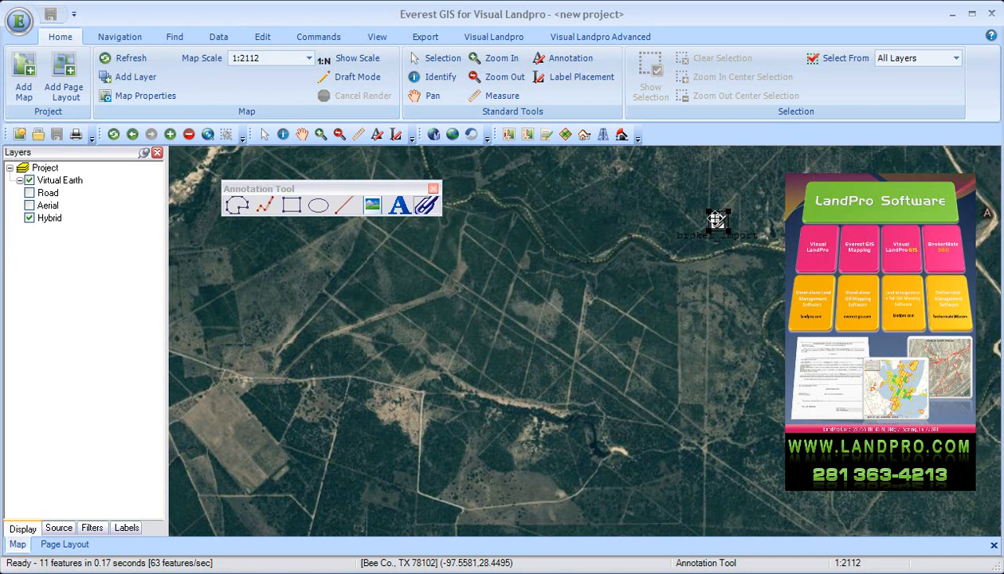
Open the spreadsheet from the broker_import file link, look through its introduction sheet, and close it.
left_click(716, 219)
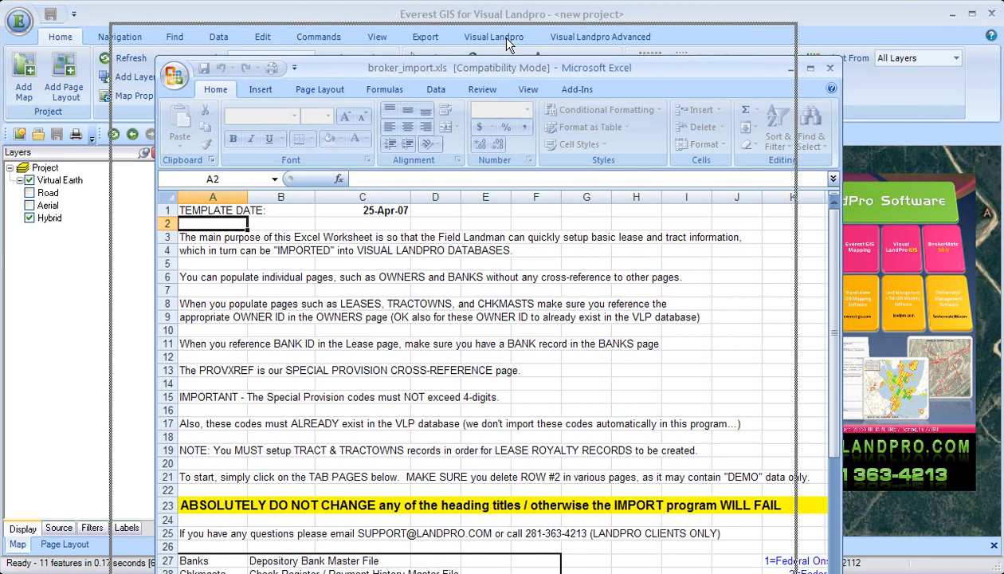
left_click_drag(508, 43, 489, 19)
left_click_drag(787, 573, 900, 566)
scroll(507, 437, "down", 3)
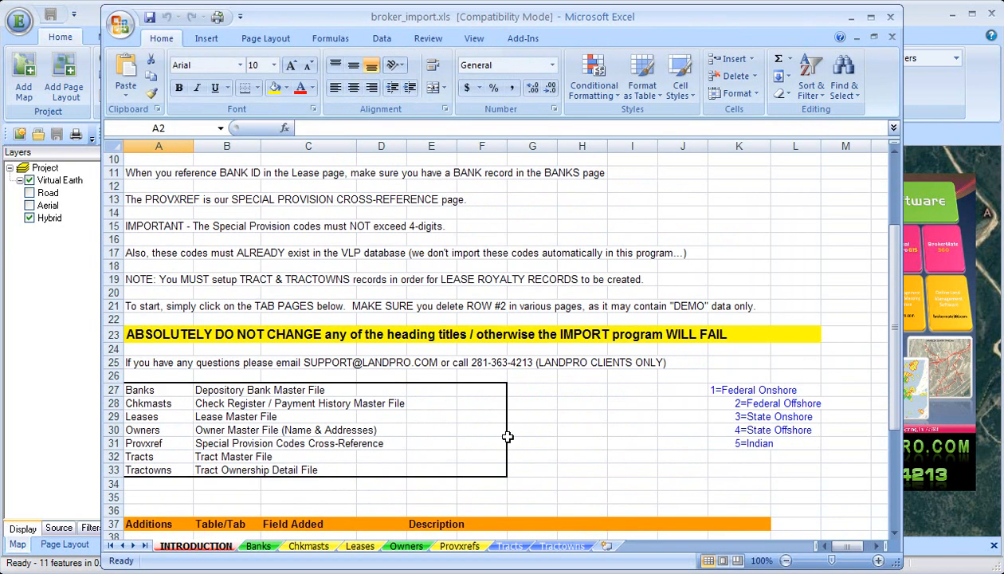
left_click(890, 18)
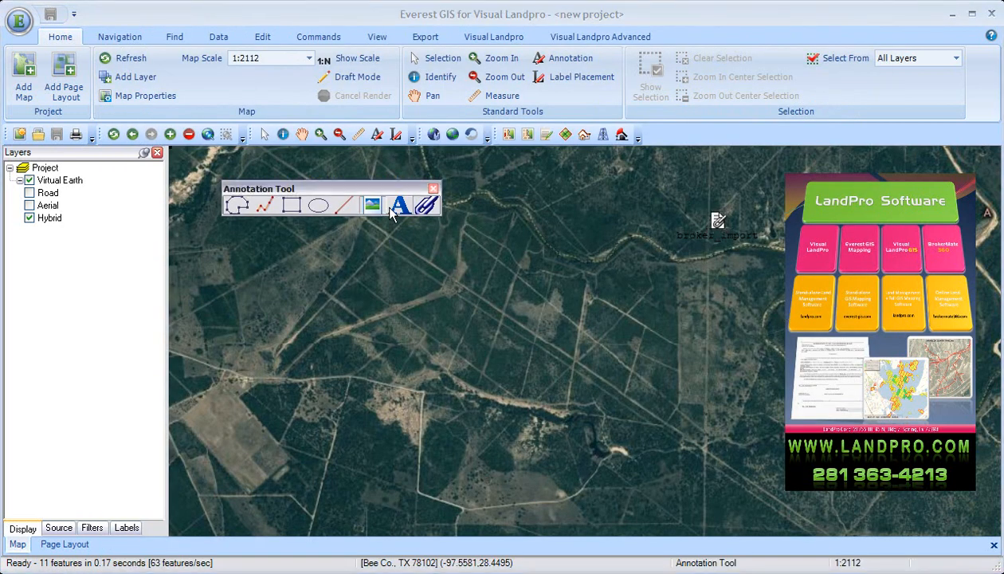
Place a text annotation in the middle of the map and set its text to "Hello There!!!!".
left_click(555, 317)
right_click(568, 311)
left_click(601, 320)
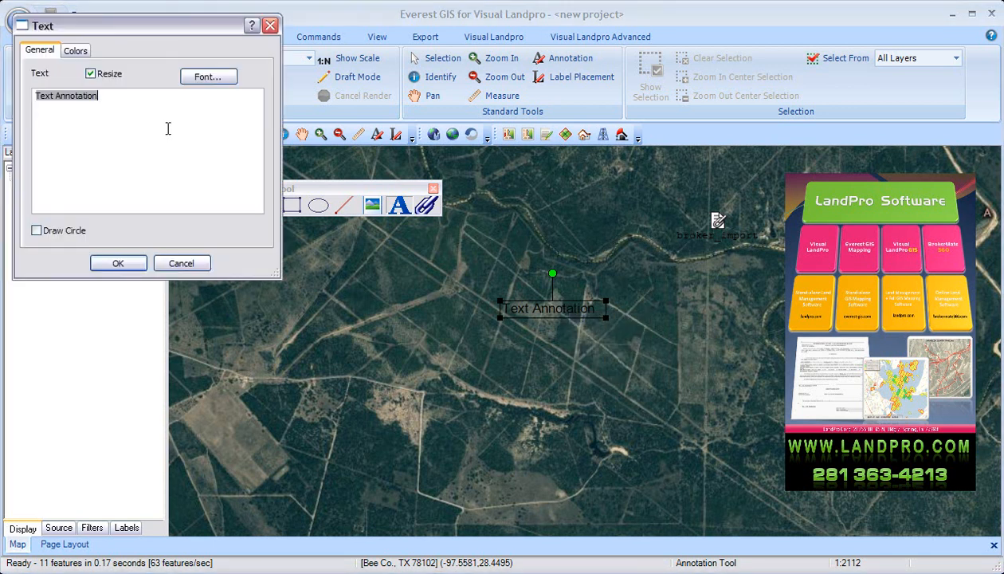
type("Hello There!!!!")
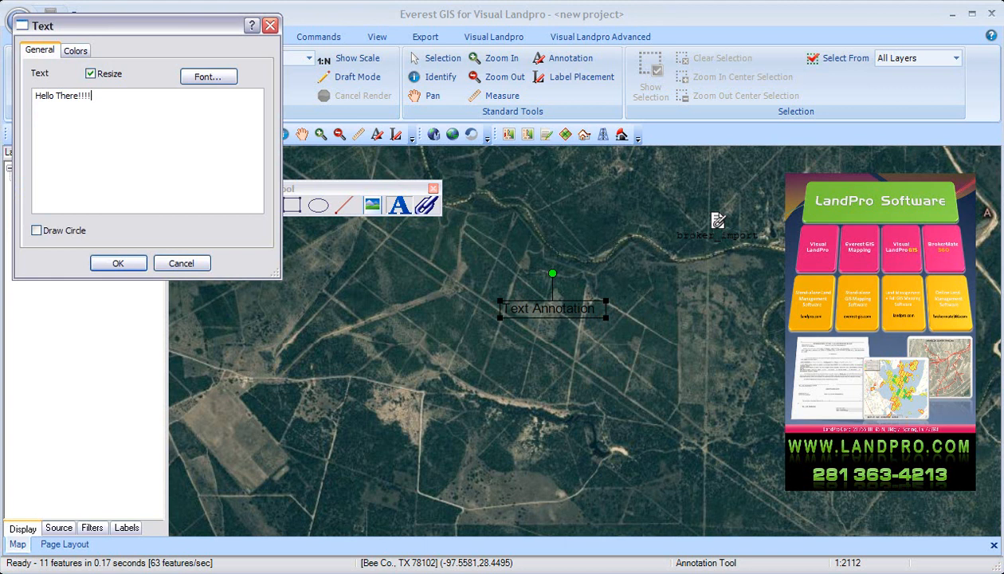
Give the text annotation an orange fill and a purple border of width 3, at full opacity.
left_click(76, 50)
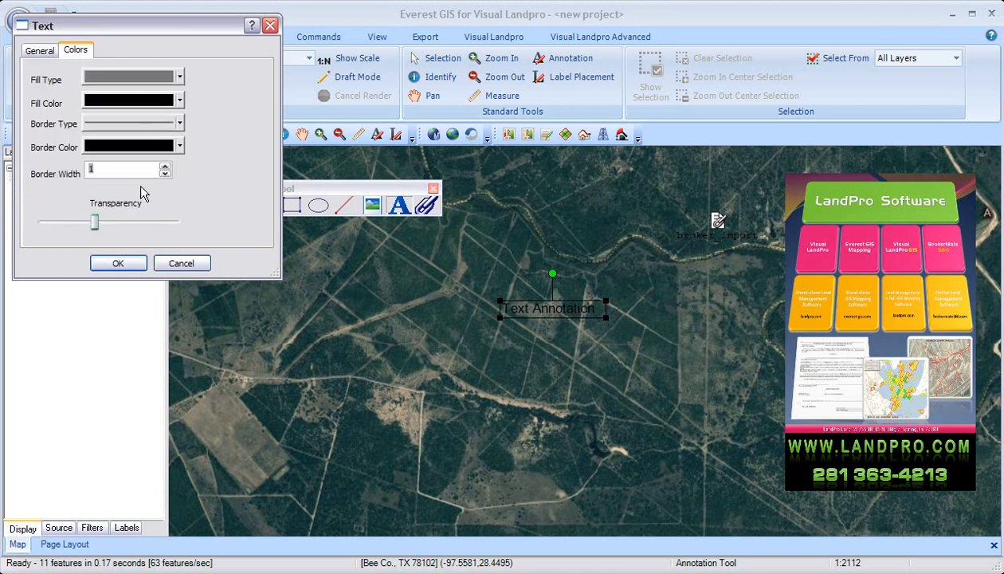
left_click(161, 99)
left_click(102, 150)
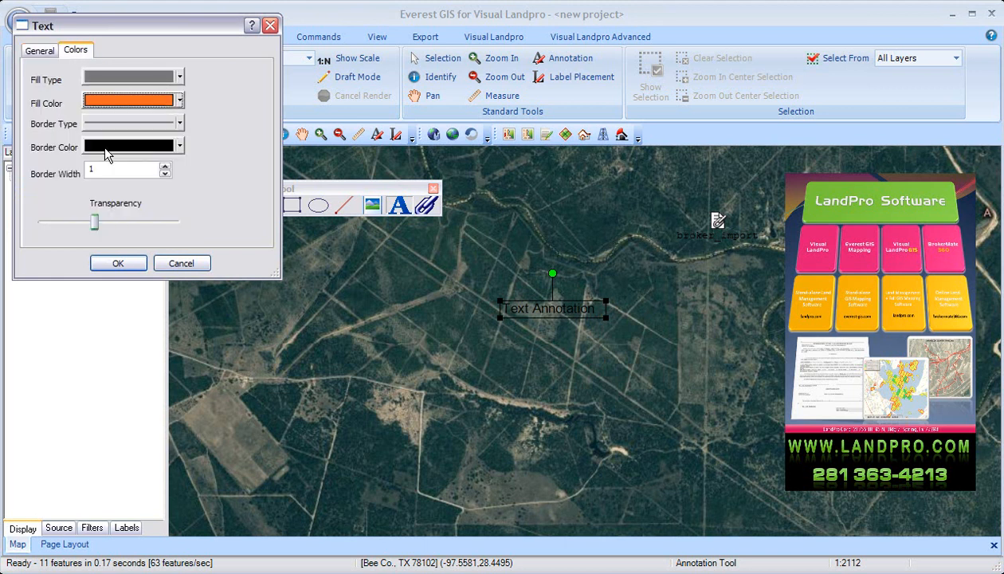
left_click(156, 149)
left_click(169, 184)
left_click_drag(94, 222, 133, 223)
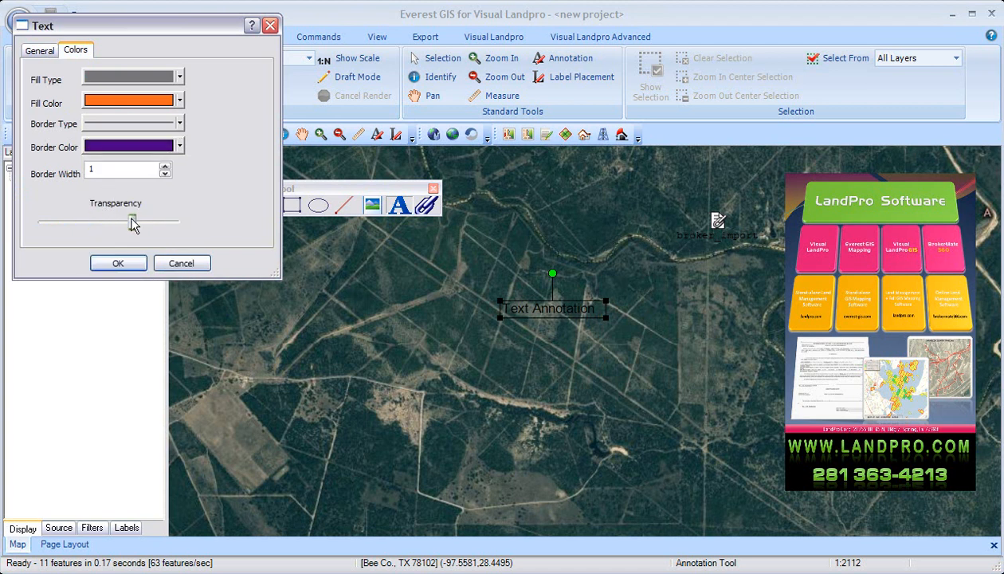
Enable Draw Circle for the text annotation and set its font to Baskerville Old Face, Bold, in red.
left_click(39, 50)
left_click(208, 76)
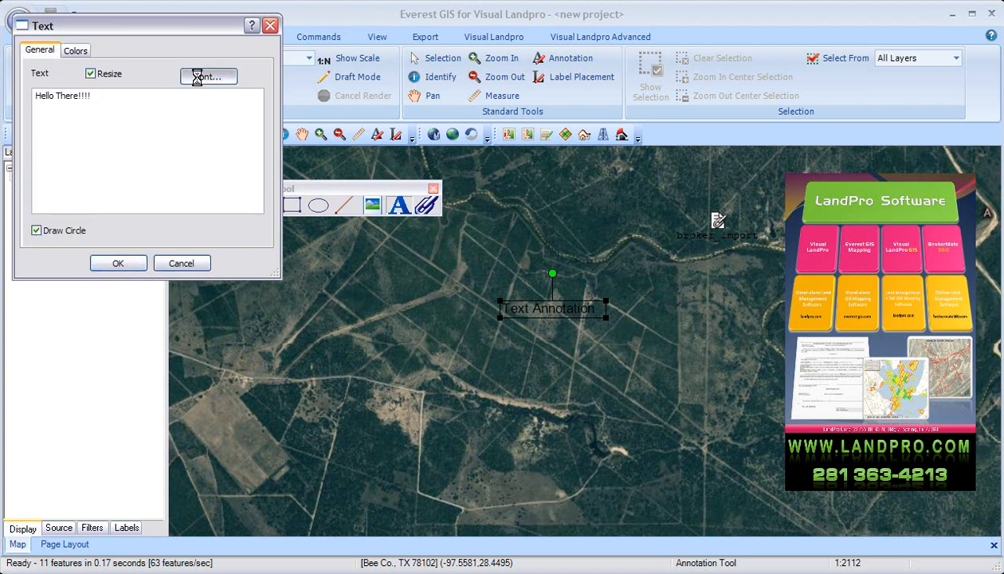
left_click(89, 212)
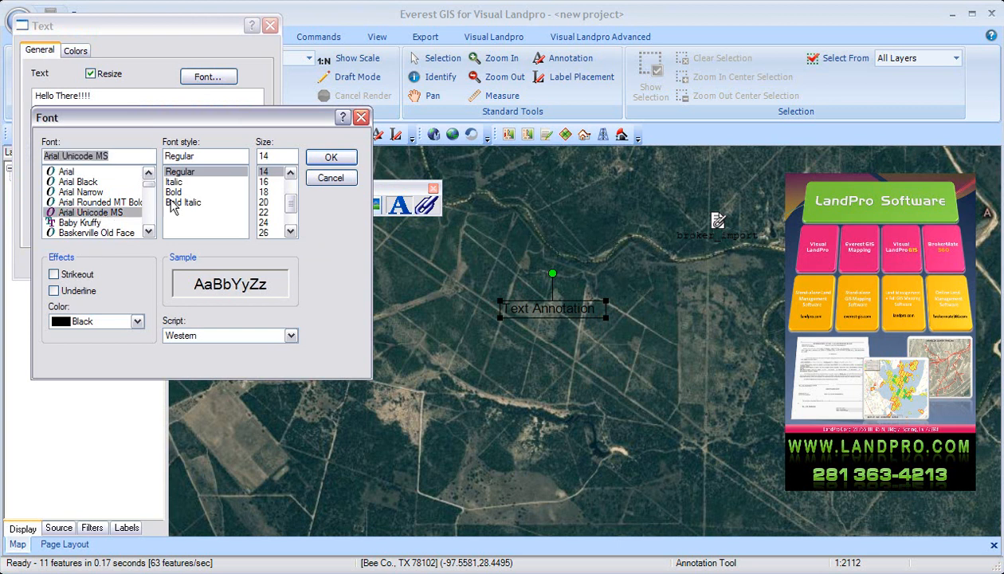
left_click(125, 232)
left_click(183, 192)
left_click(137, 321)
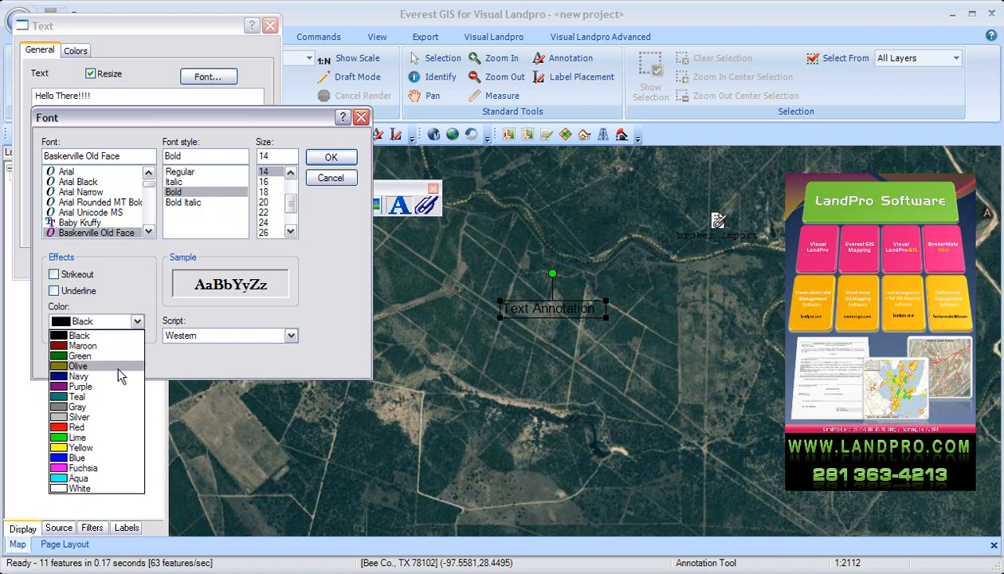
left_click(86, 436)
left_click(330, 157)
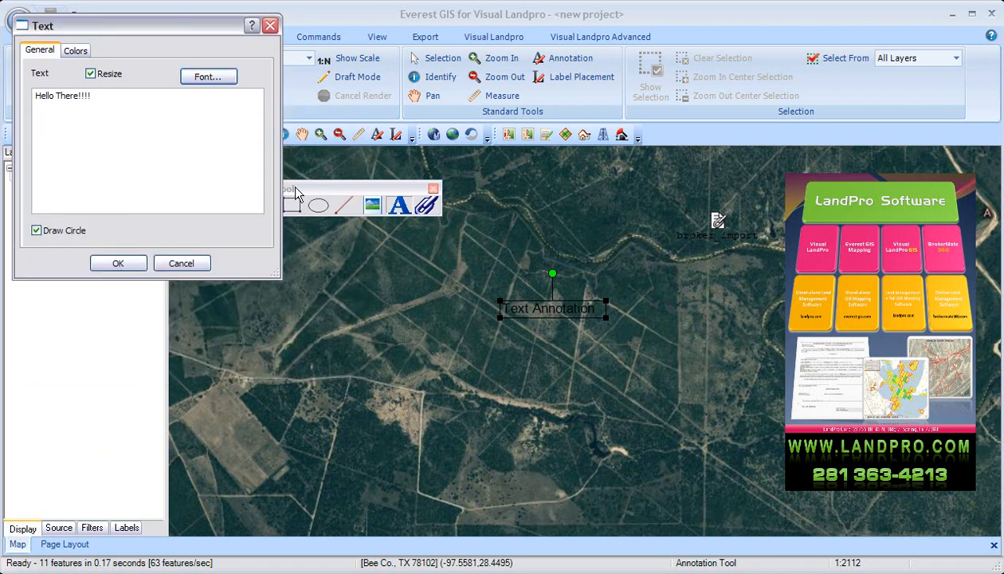
left_click(123, 264)
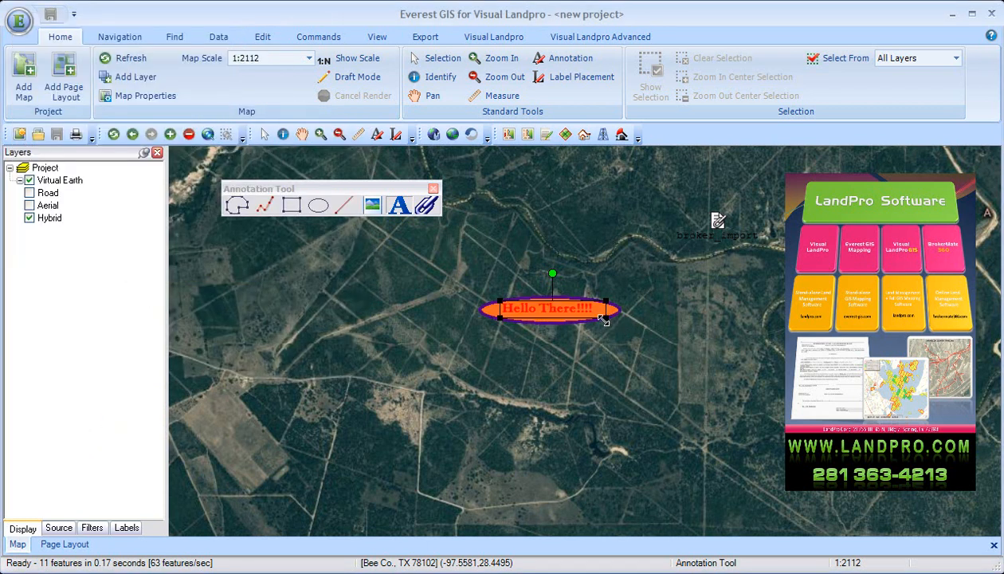
Enlarge the "Hello There!!!!" annotation, move it west, and rotate it so the text slopes upward to the northeast.
left_click_drag(605, 319, 739, 405)
left_click_drag(642, 320, 402, 346)
left_click_drag(377, 299, 340, 314)
Duplicate the "Hello There!!!!" annotation and move the copy so it partly overlaps the original on its northeast side.
right_click(385, 322)
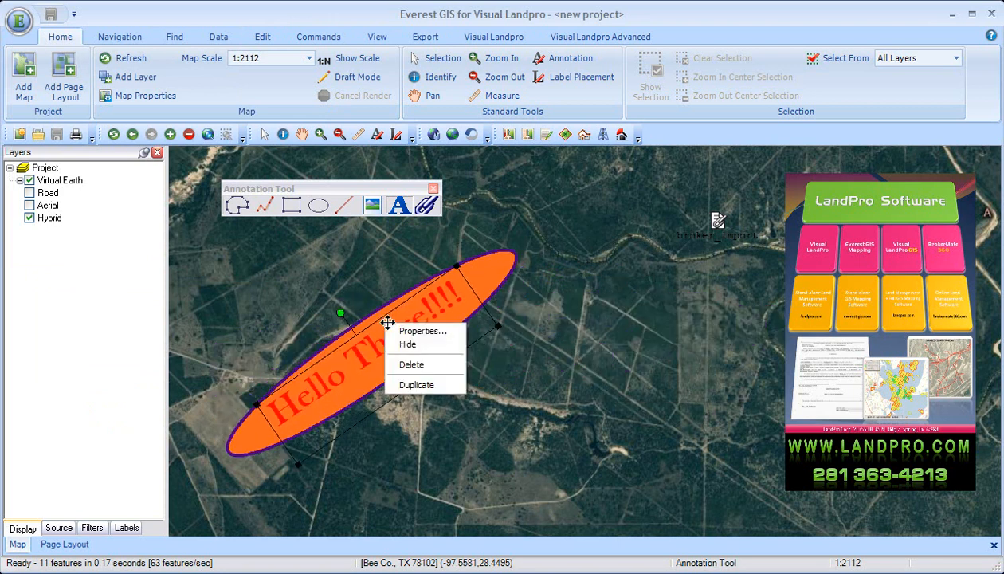
left_click(418, 385)
right_click(397, 354)
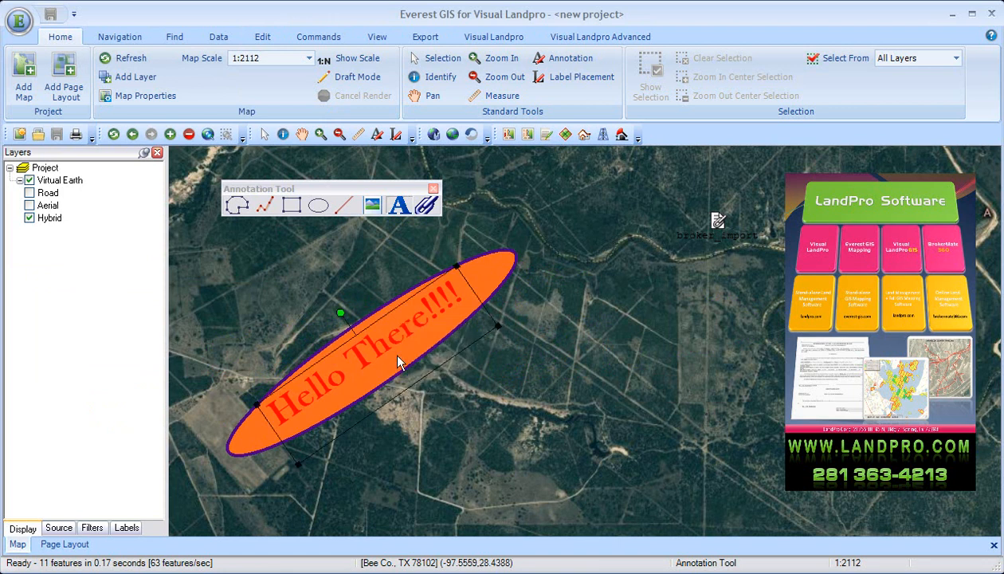
left_click(448, 419)
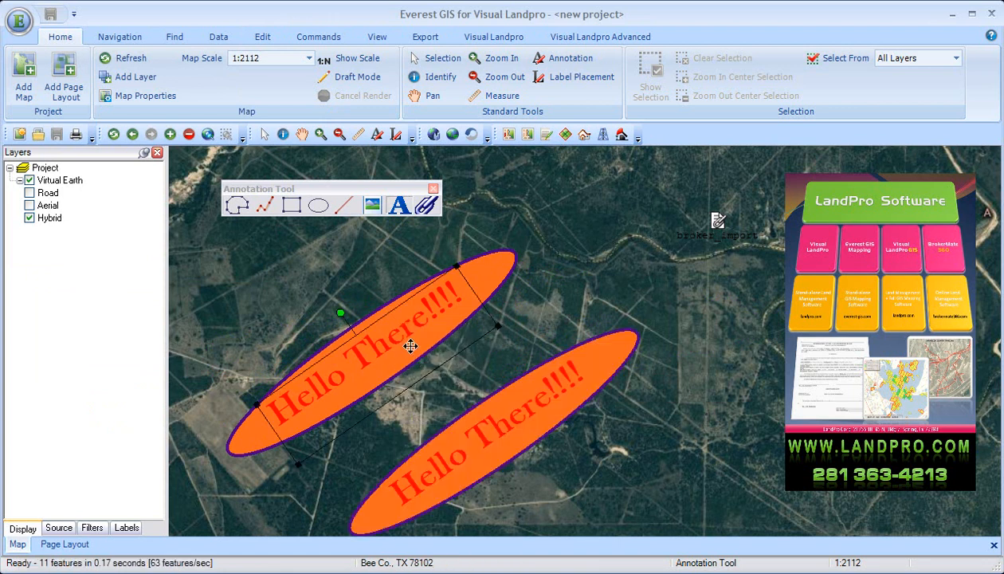
left_click(512, 410)
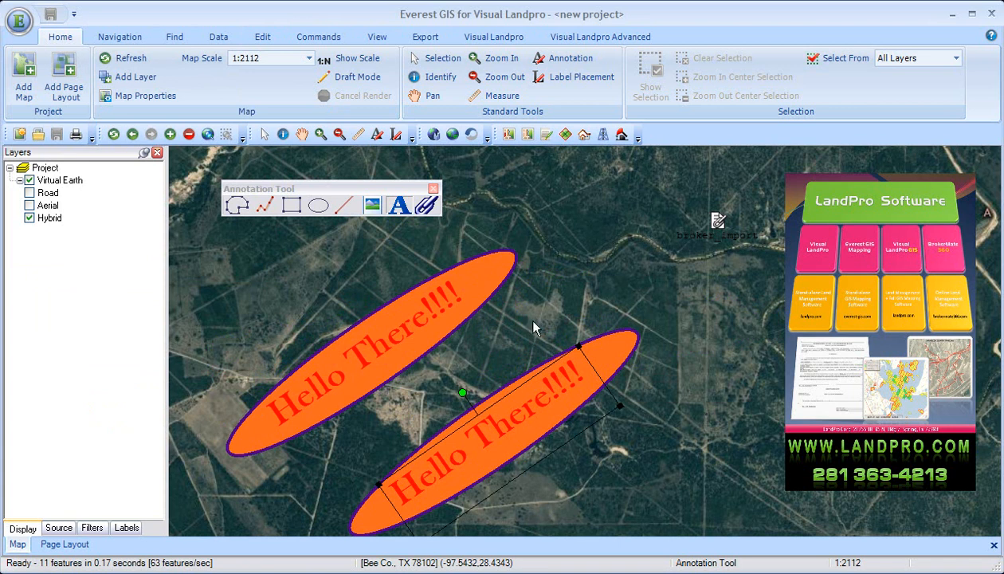
left_click_drag(537, 408, 553, 277)
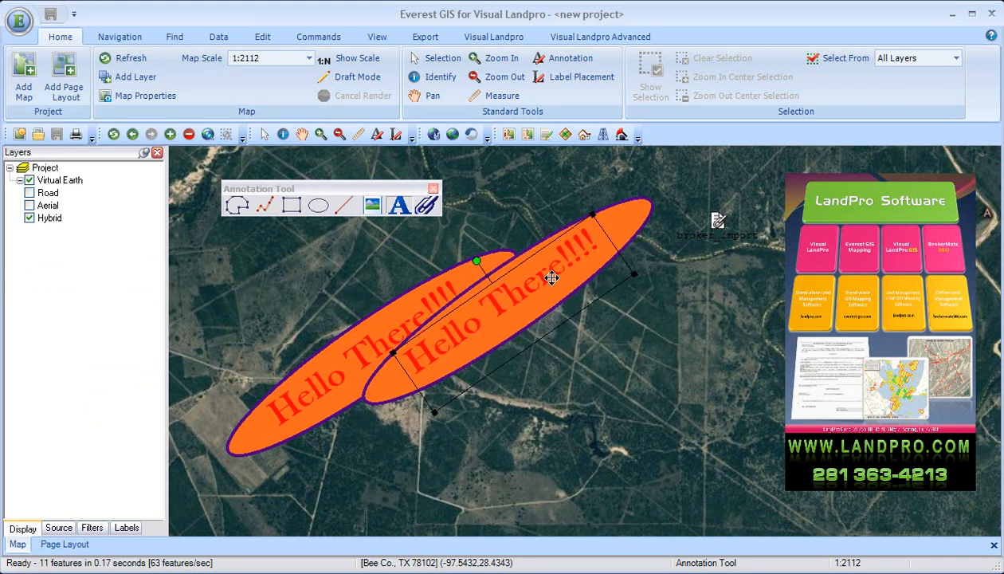
Delete the overlapping copy of the text annotation and undo the deletion.
key("Delete")
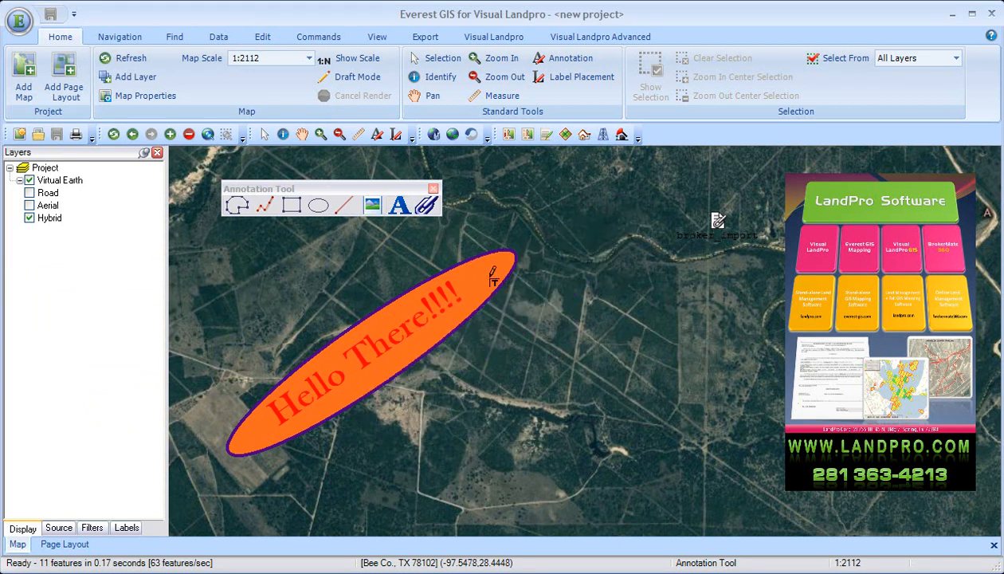
key("ctrl+z")
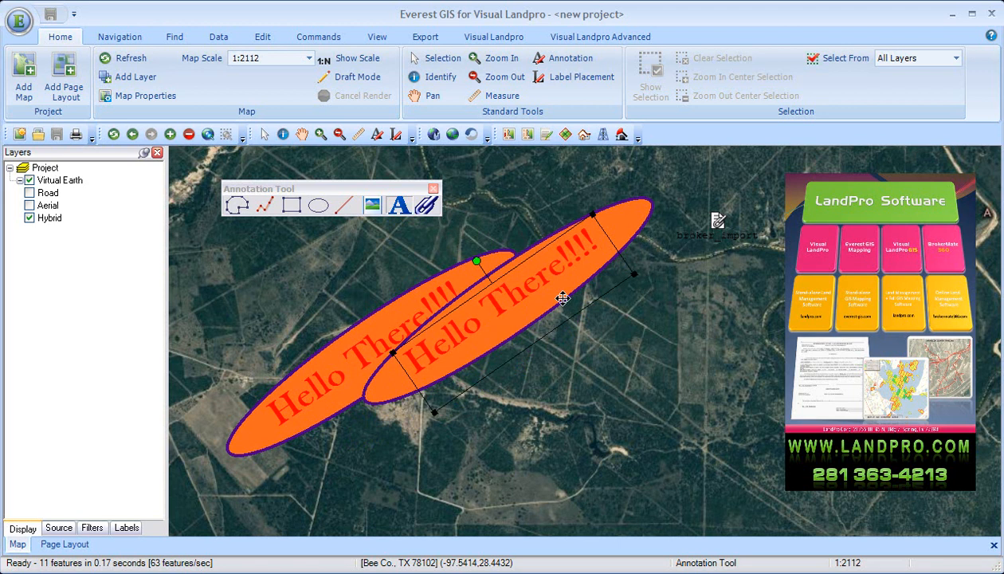
left_click(513, 203)
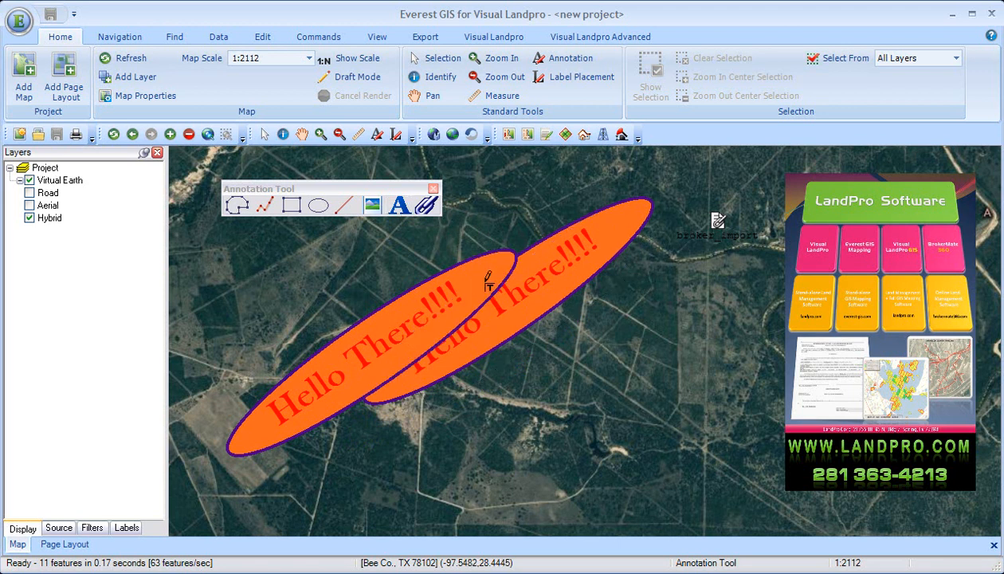
Change the stacking order of the overlapping text annotations by sending the original to the back, followed by its copy.
right_click(432, 294)
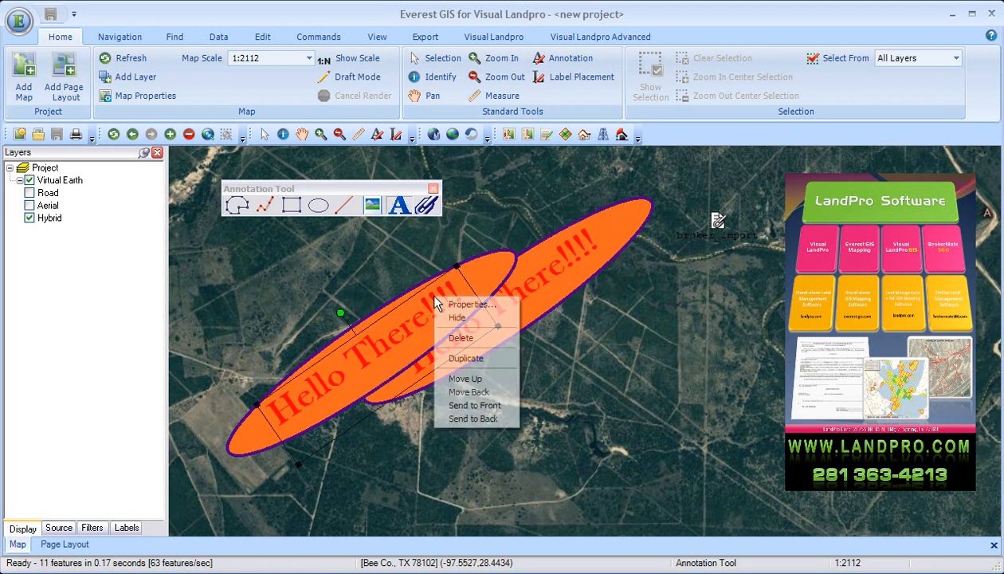
left_click(478, 418)
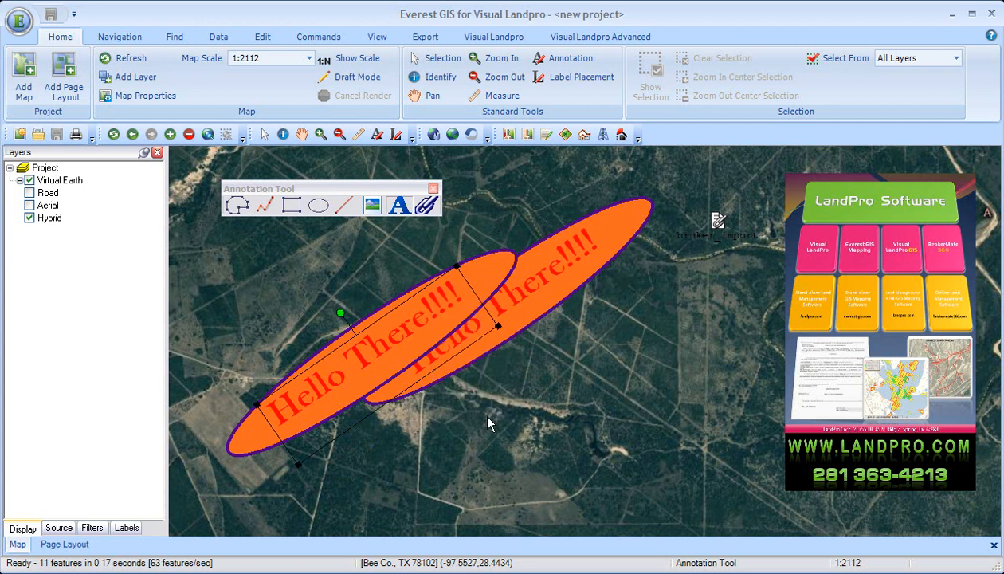
left_click(576, 266)
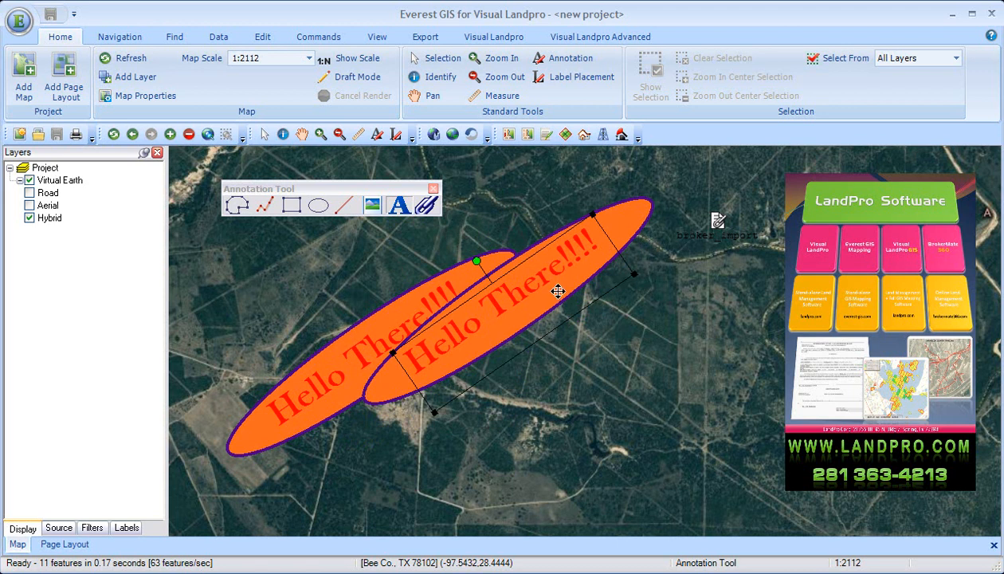
right_click(558, 291)
left_click(575, 409)
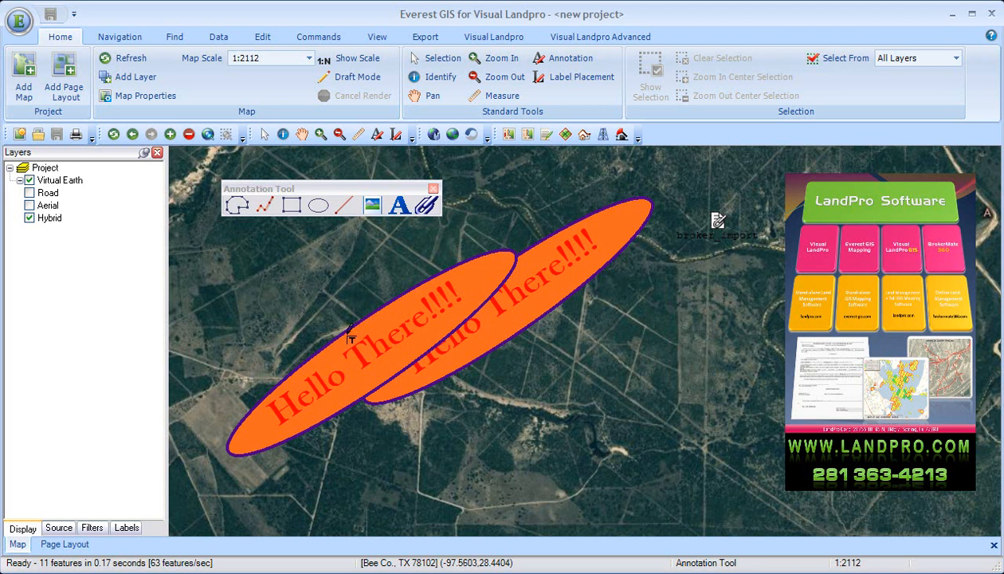
Delete both text annotations, the image annotation and the broker_import file link from the map.
left_click(476, 294)
key("Delete")
left_click(527, 292)
key("Delete")
left_click(810, 310)
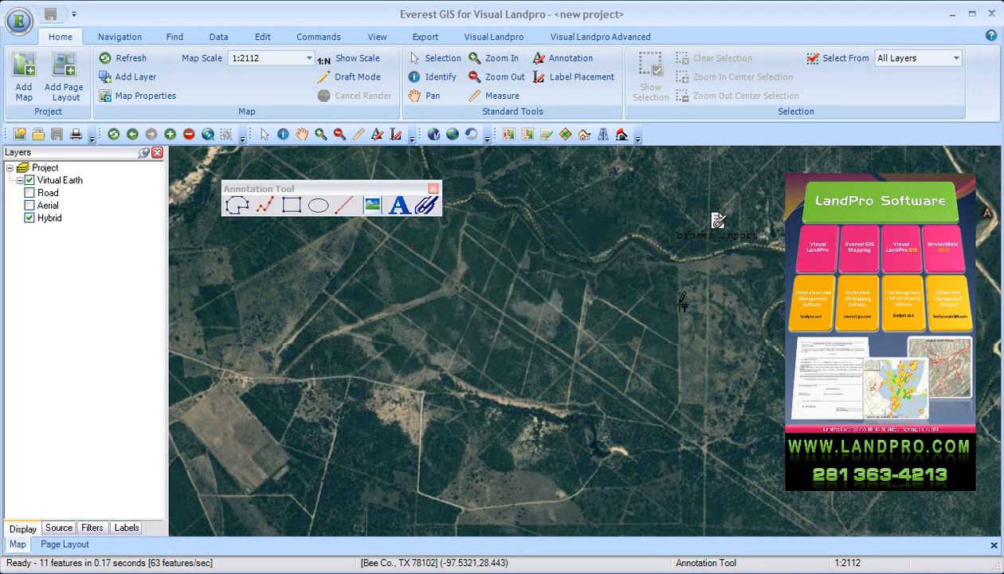
key("Delete")
left_click(726, 235)
key("Delete")
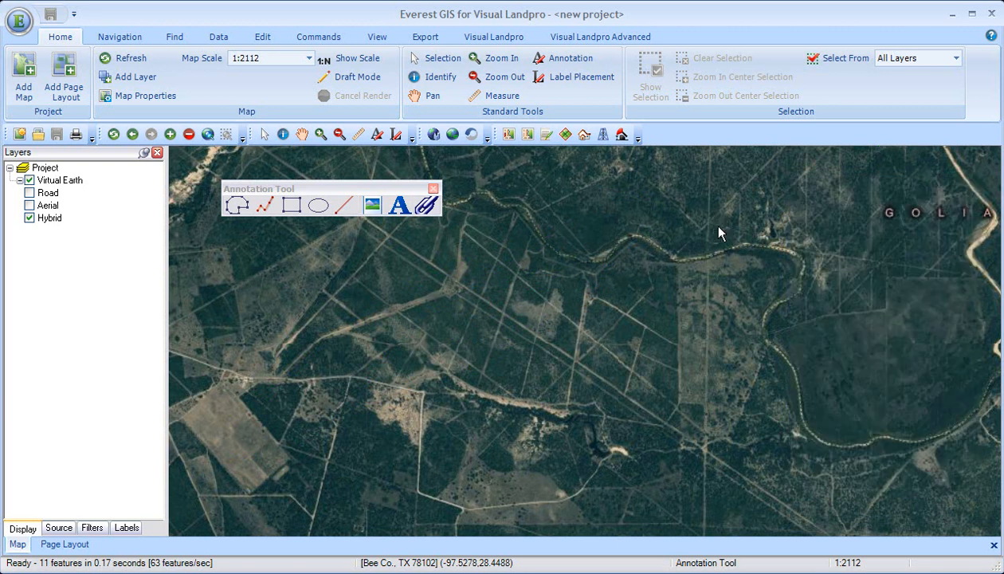
Draw an ellipse of about 170 acres near the middle of the map and give it a red fill, border width 2 and medium transparency.
left_click(315, 206)
left_click_drag(521, 292, 662, 403)
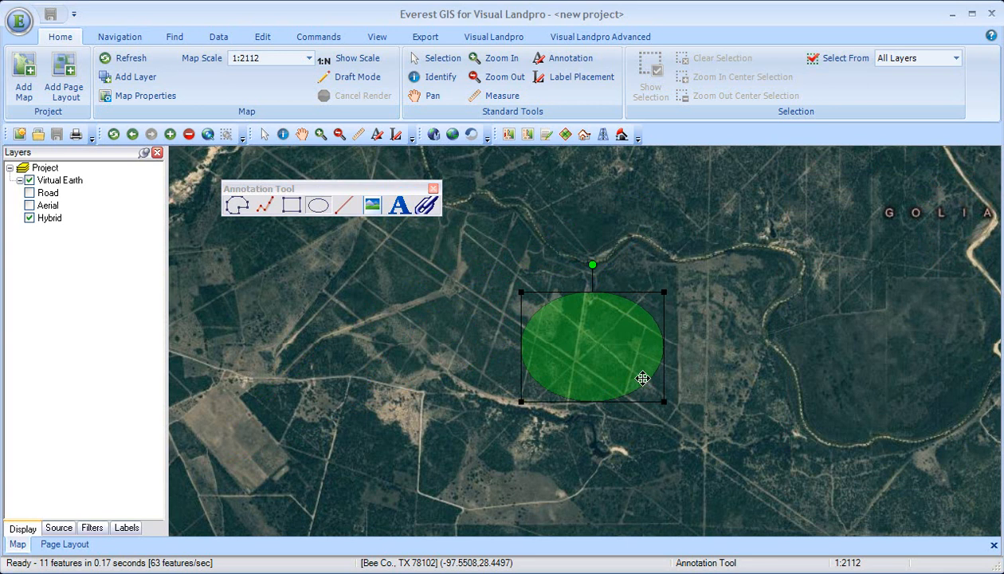
right_click(613, 344)
left_click(637, 353)
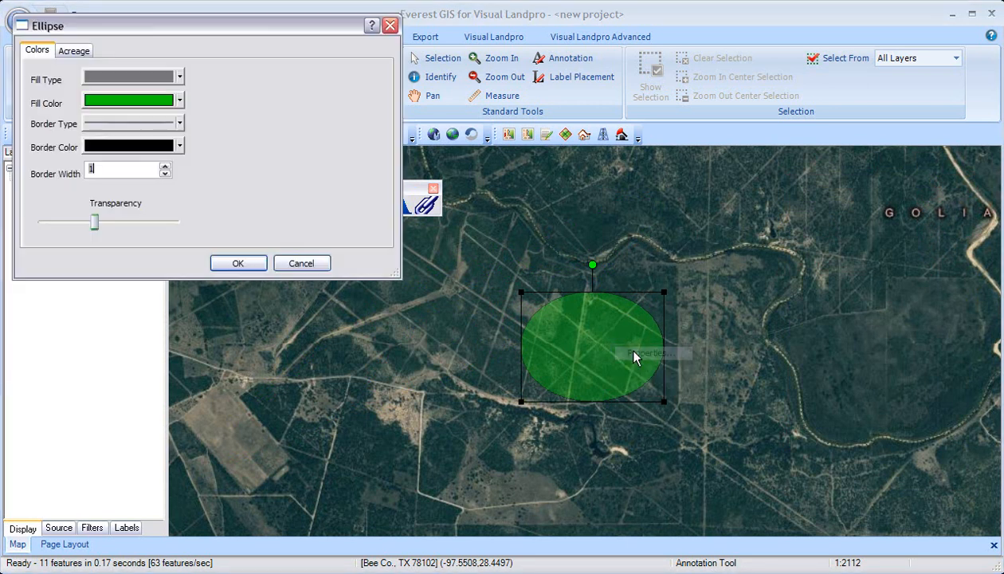
left_click_drag(94, 223, 194, 223)
left_click(179, 100)
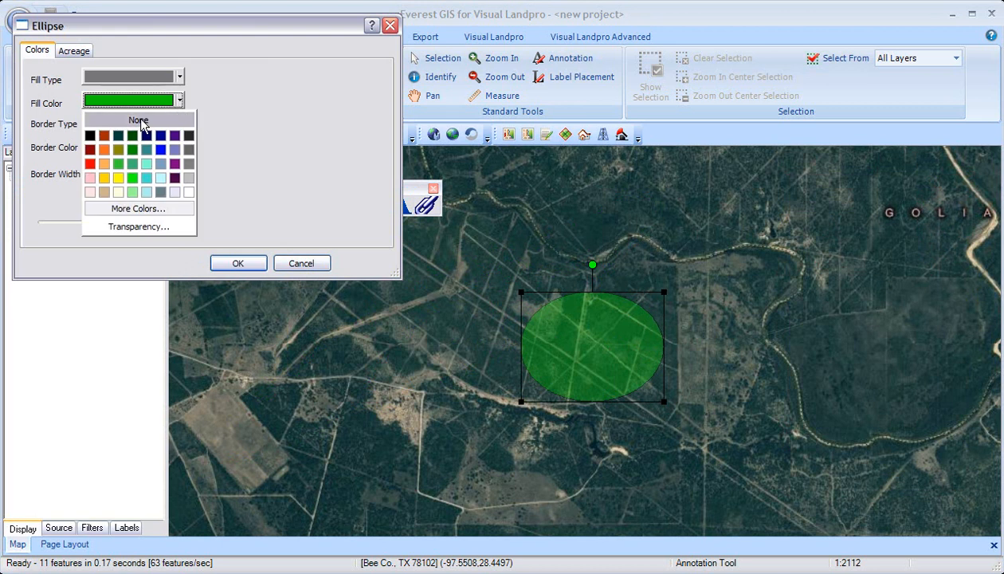
left_click(93, 159)
left_click(164, 166)
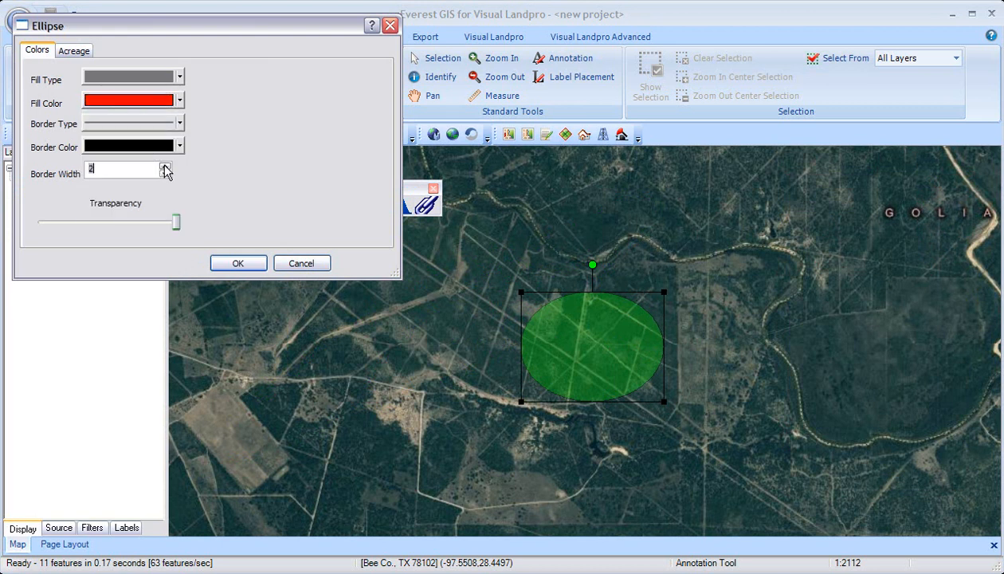
left_click(119, 223)
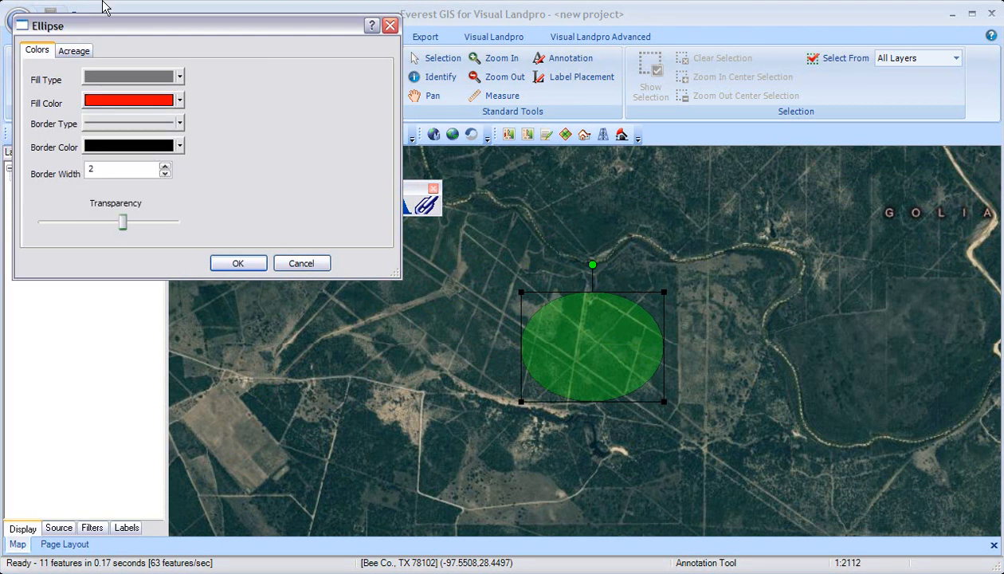
Set the ellipse's acreage to 40 acres, apply its properties and move the shape northwest on the map.
left_click(77, 53)
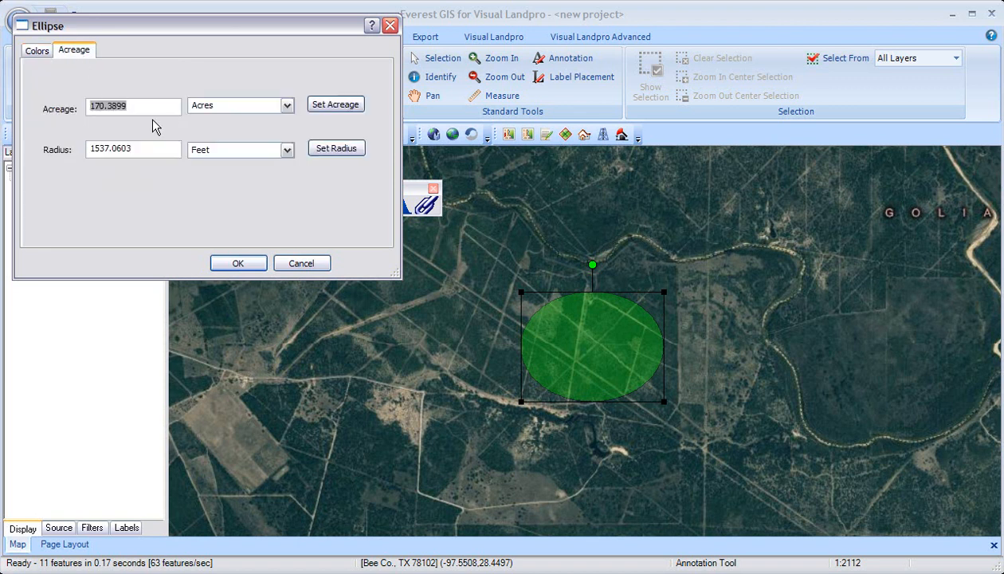
type("40")
left_click(336, 105)
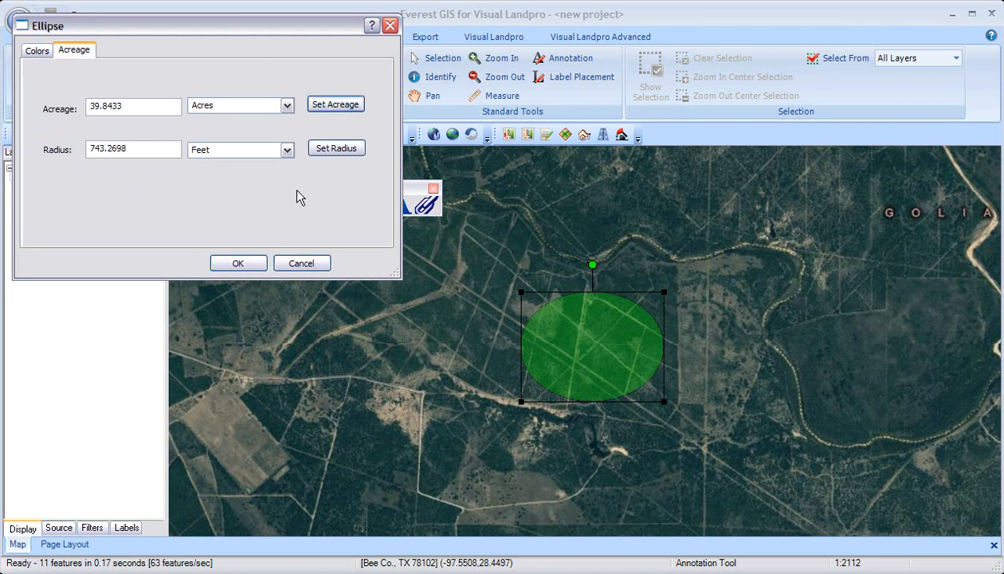
left_click(258, 265)
mouse_move(586, 352)
left_mouse_down()
mouse_move(410, 315)
mouse_move(447, 294)
left_mouse_up()
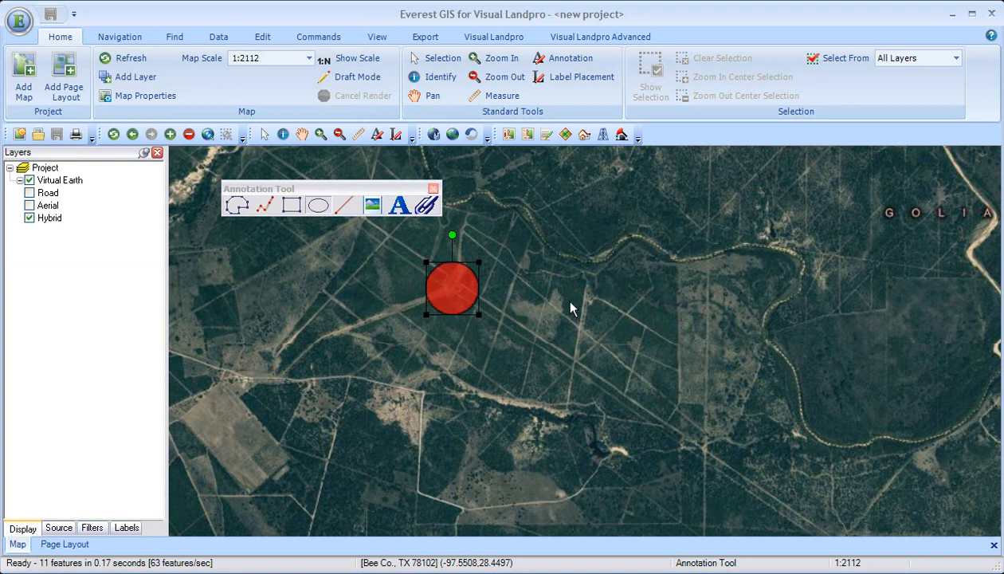
Enlarge the red circle to about 320 acres through its acreage property and move it southeast on the map.
right_click(453, 287)
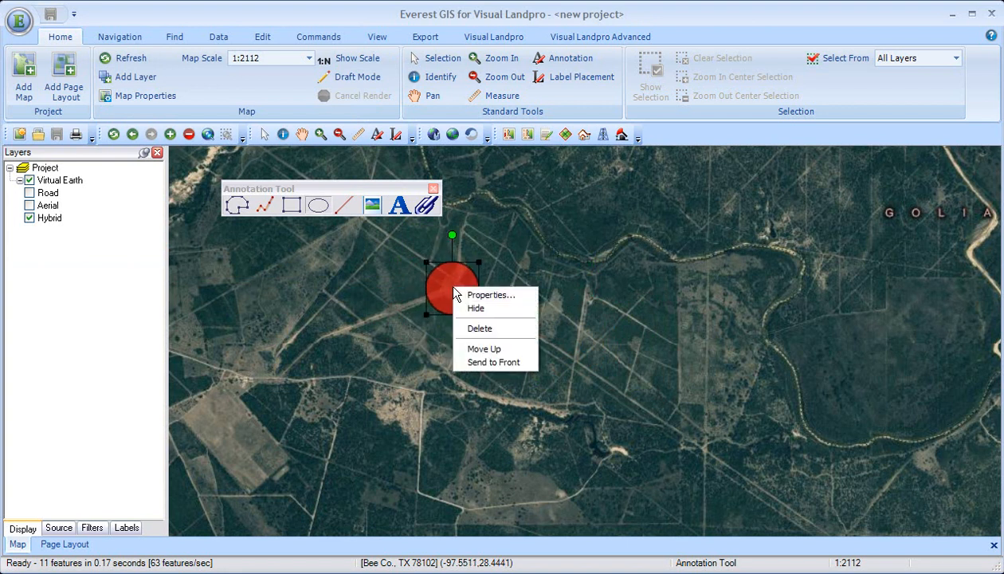
left_click(458, 295)
left_click(75, 50)
double_click(139, 106)
type("3")
left_click(335, 105)
left_click(239, 264)
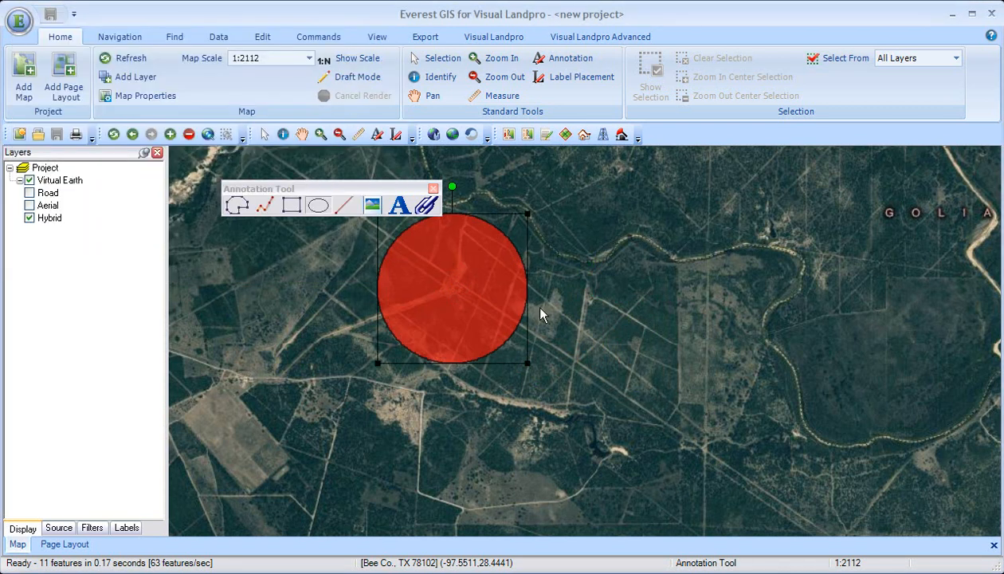
mouse_move(477, 285)
left_mouse_down()
mouse_move(819, 312)
mouse_move(669, 356)
mouse_move(658, 345)
left_mouse_up()
Set the red circle's radius to 1000 feet and move it northeast, beside the GOLIAD label.
right_click(658, 345)
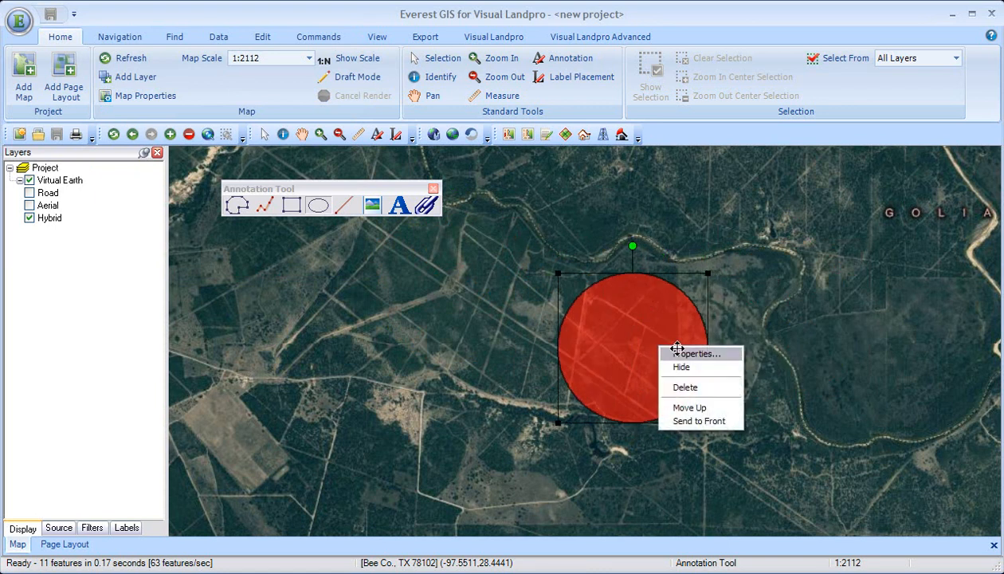
left_click(671, 351)
left_click(79, 51)
left_click_drag(145, 149, 34, 152)
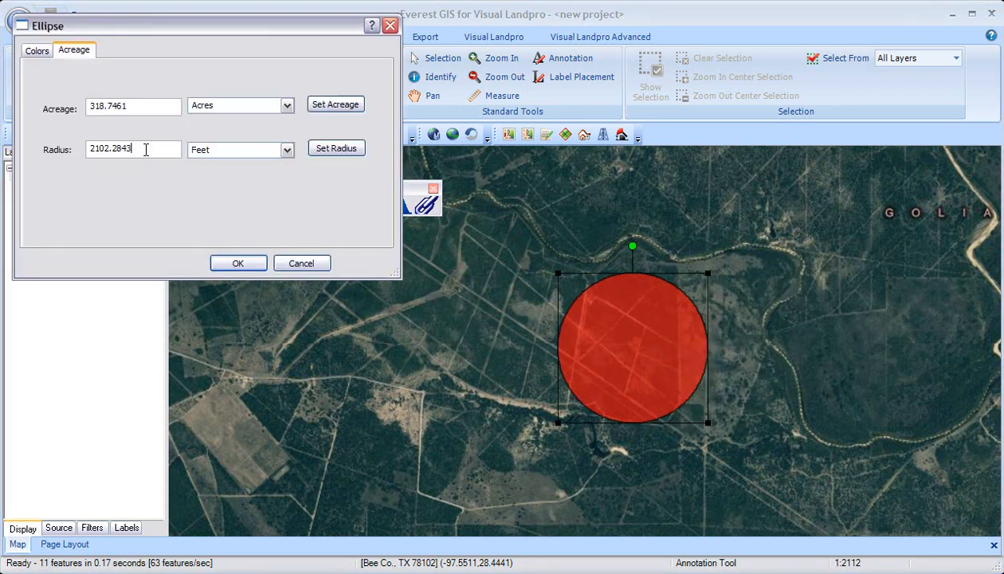
type("1000")
left_click(322, 149)
left_click(238, 263)
mouse_move(616, 351)
left_mouse_down()
mouse_move(739, 247)
mouse_move(844, 250)
left_mouse_up()
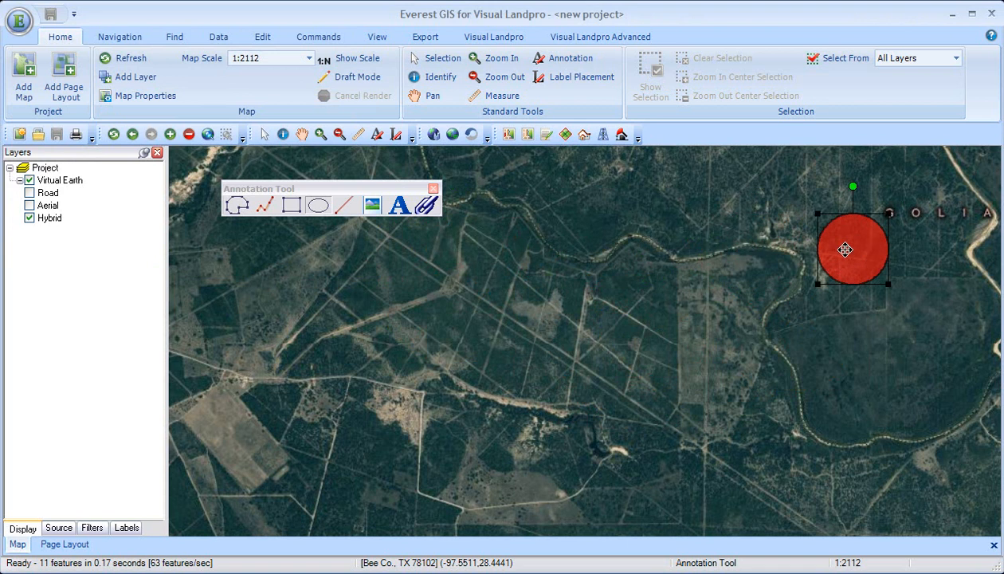